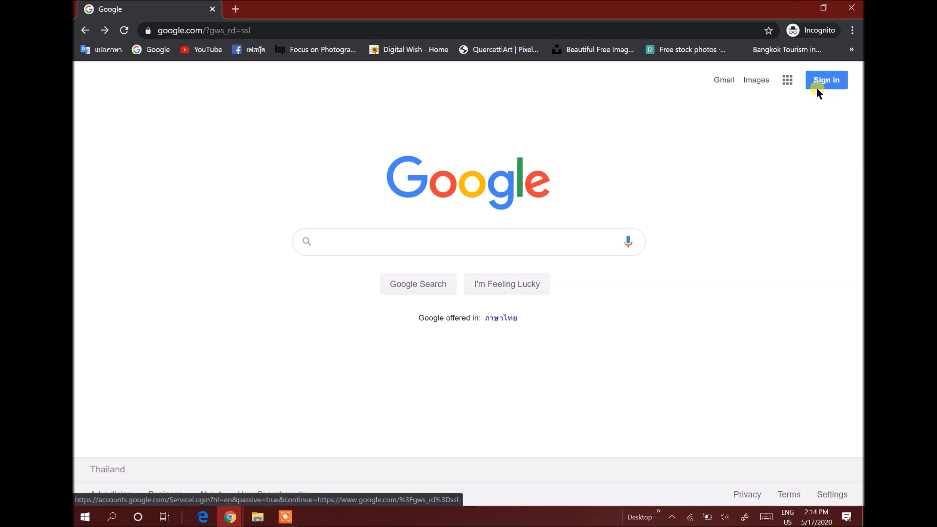
Start Google sign-in and enter the school account e-mail address
{"action": "left_click", "coordinate": [817, 88]}
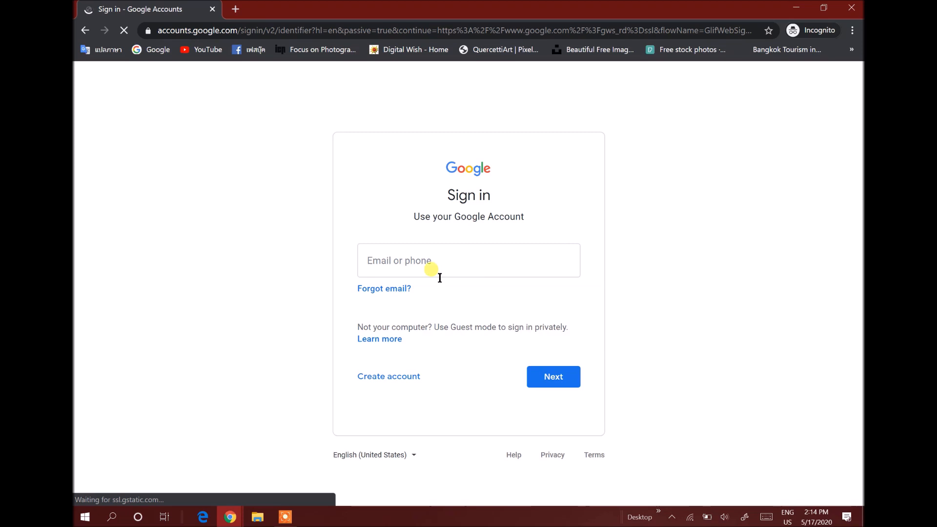
{"action": "left_click", "coordinate": [381, 266]}
{"action": "left_click", "coordinate": [399, 259]}
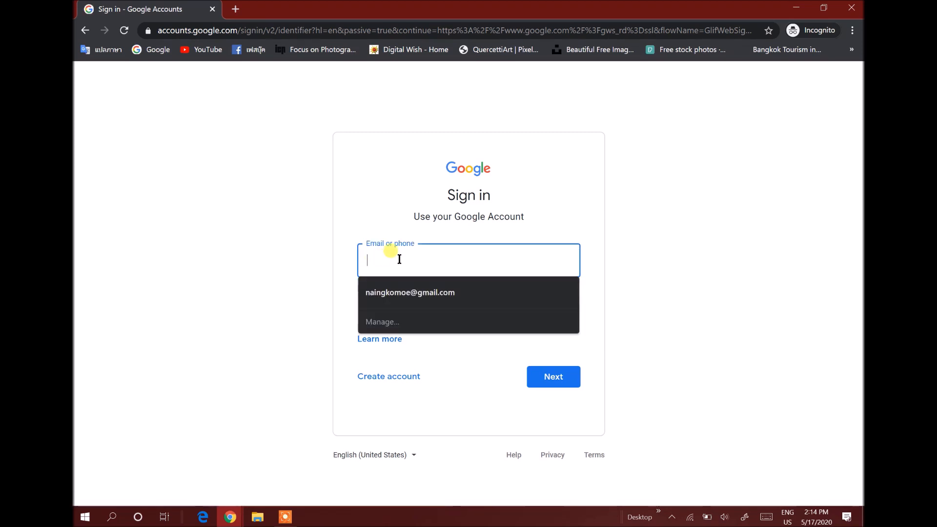
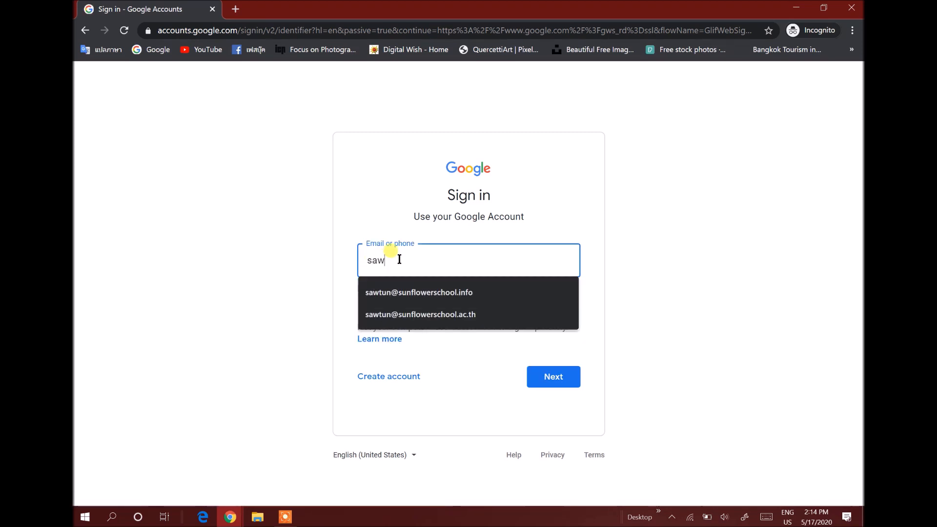
{"action": "left_click", "coordinate": [418, 313]}
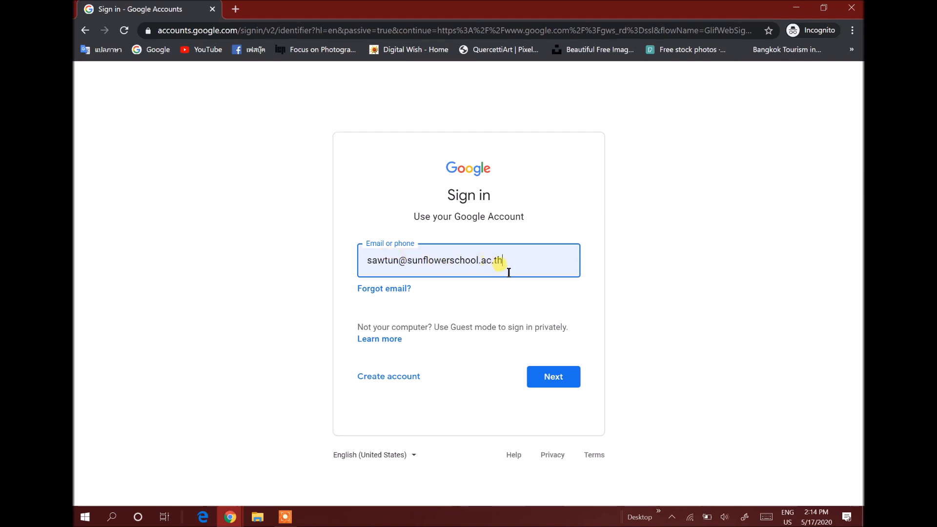
{"action": "left_click", "coordinate": [550, 381]}
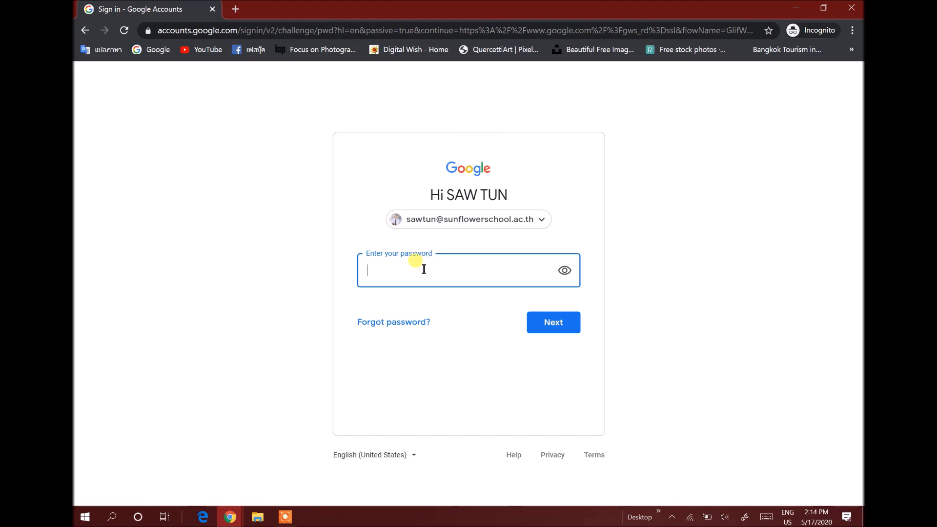
Enter the Google account password to finish signing in
{"action": "type", "text": "**********"}
{"action": "key", "text": "Return"}
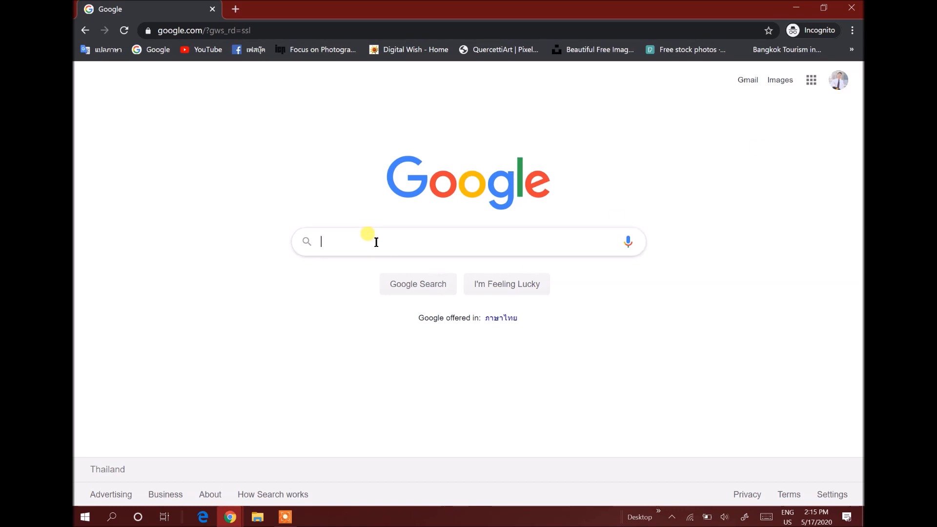
Search Google for Seesaw and open the Seesaw website result
{"action": "type", "text": "Seesaw"}
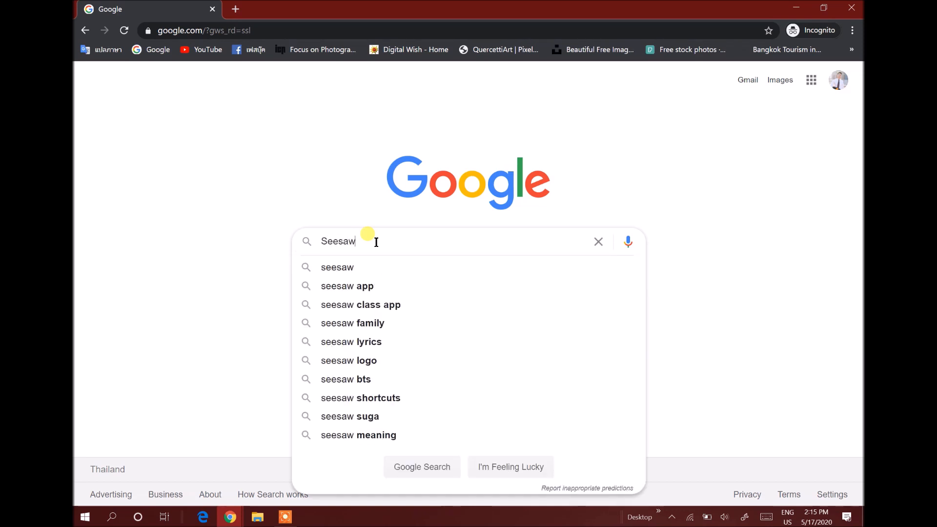
{"action": "key", "text": "Return"}
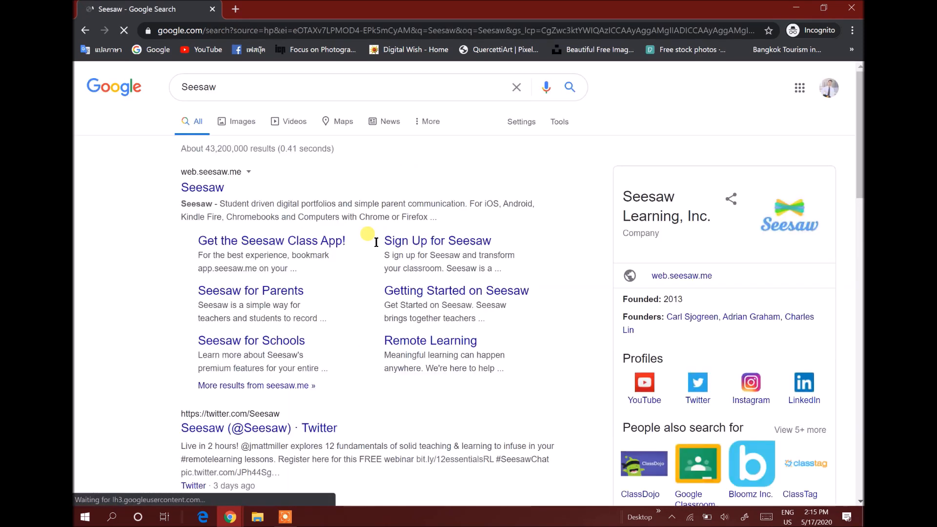
{"action": "left_click", "coordinate": [207, 190]}
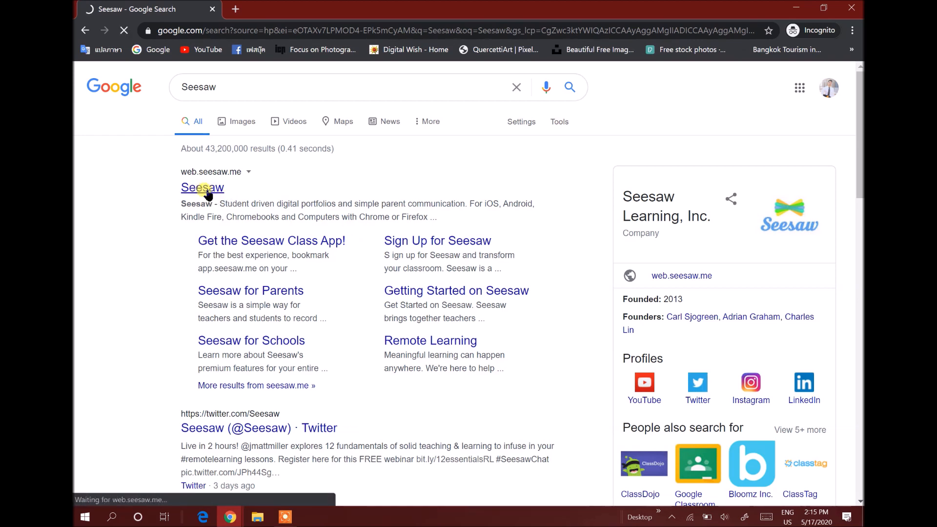
{"action": "left_click", "coordinate": [208, 191]}
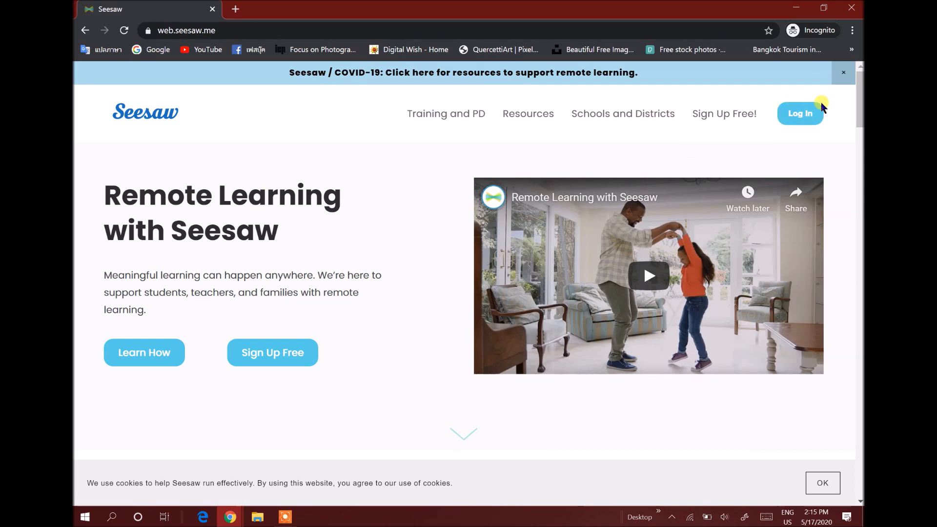
Log in to Seesaw as a student using Sign In with Google and the school account
{"action": "left_click", "coordinate": [796, 116]}
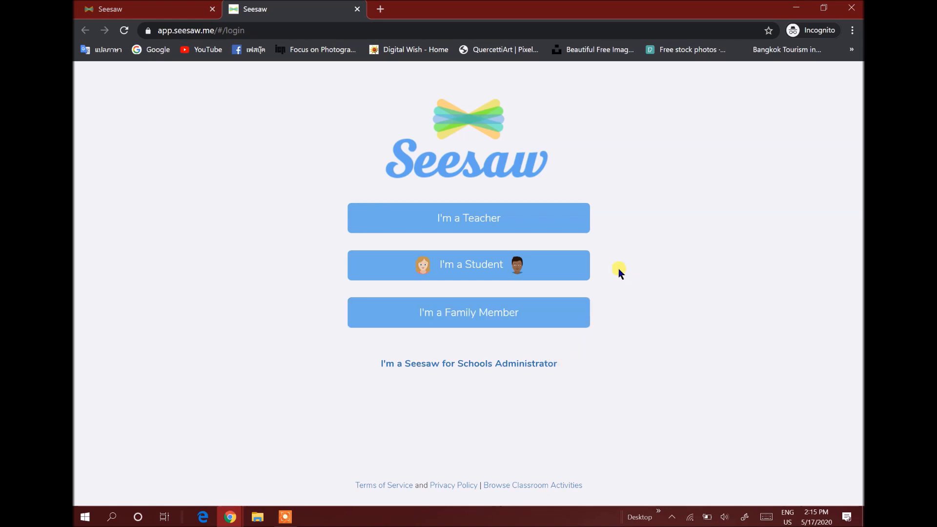
{"action": "left_click", "coordinate": [451, 273]}
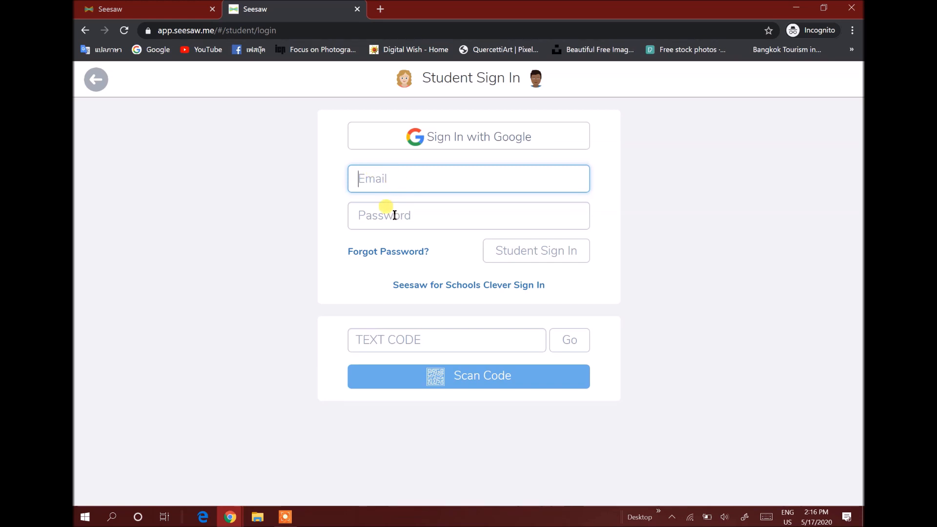
{"action": "left_click", "coordinate": [478, 142]}
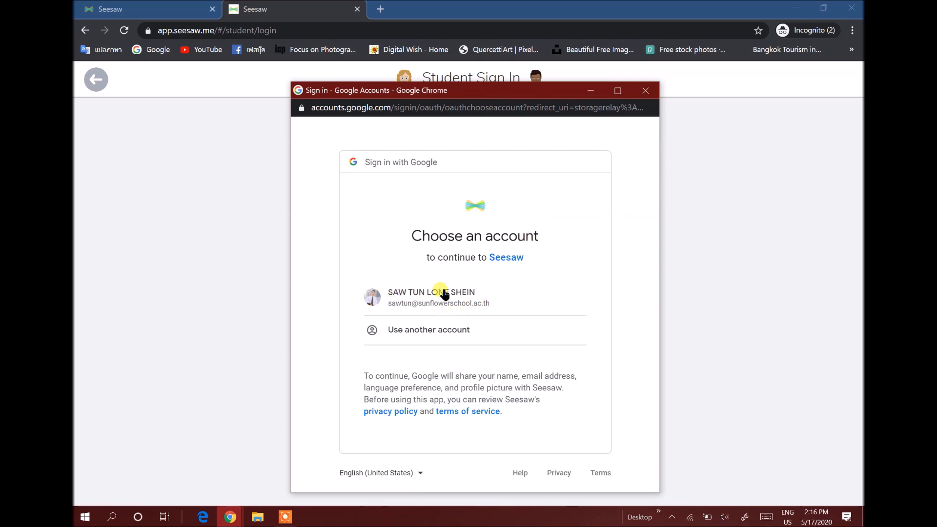
{"action": "left_click", "coordinate": [432, 299]}
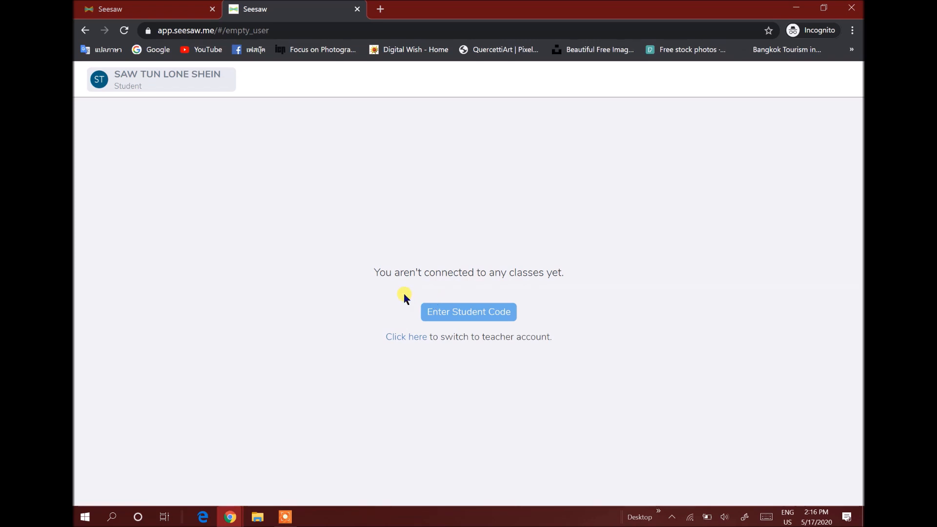
Join the class by pasting the teacher's student code, then go to the English - Grade 1 class
{"action": "left_click", "coordinate": [472, 316]}
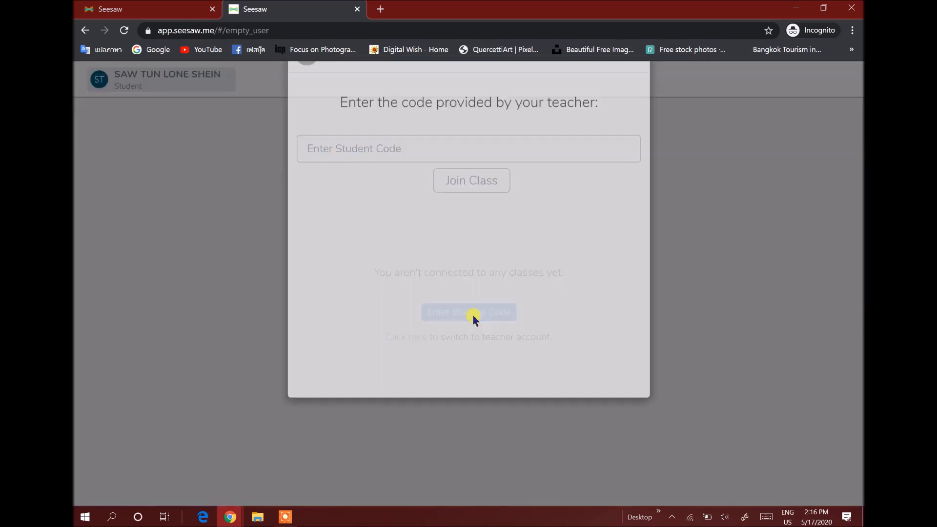
{"action": "left_click", "coordinate": [350, 193]}
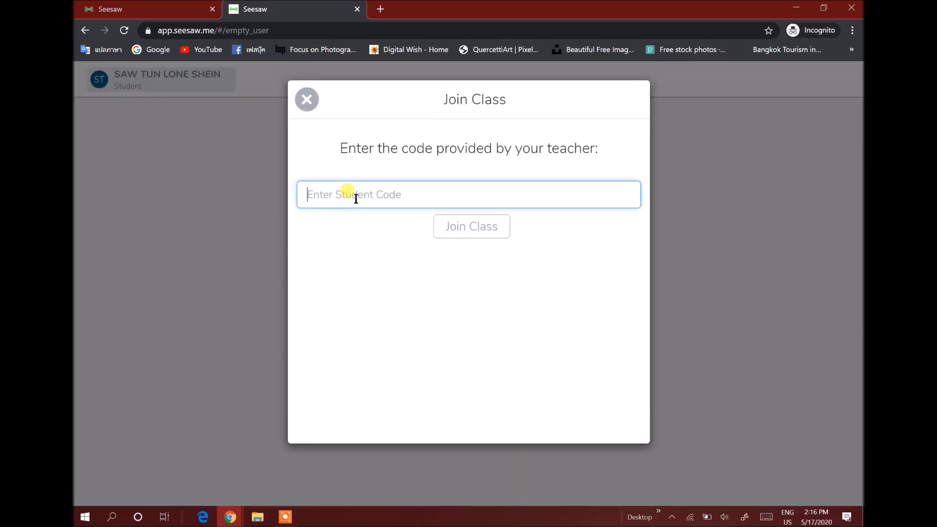
{"action": "right_click", "coordinate": [329, 190]}
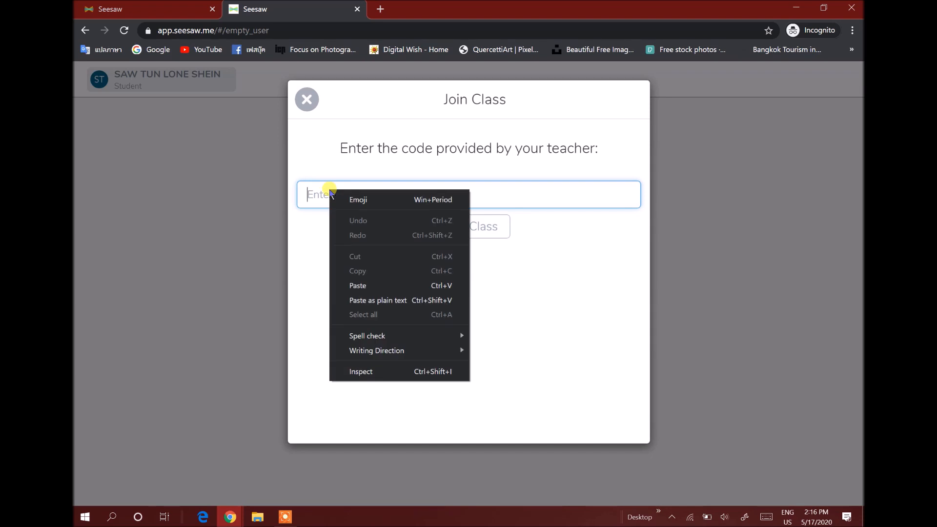
{"action": "left_click", "coordinate": [367, 286]}
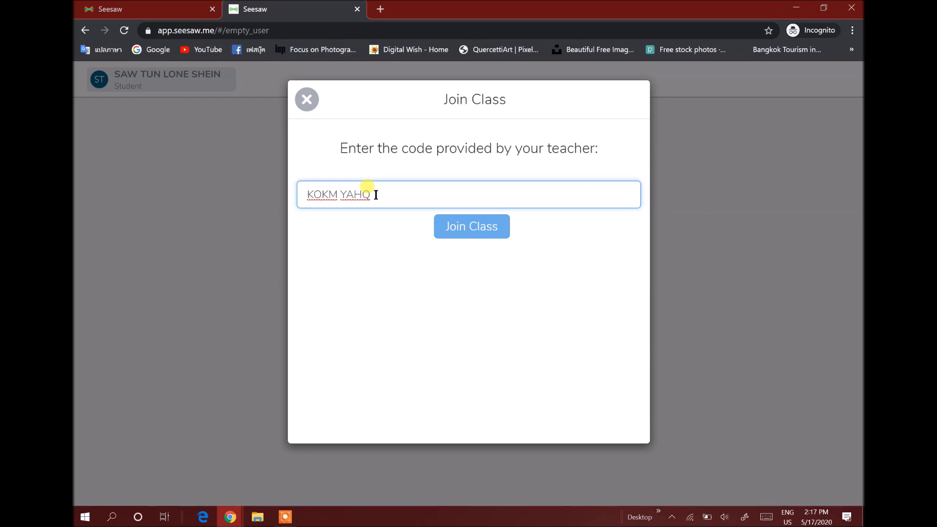
{"action": "left_click", "coordinate": [471, 230]}
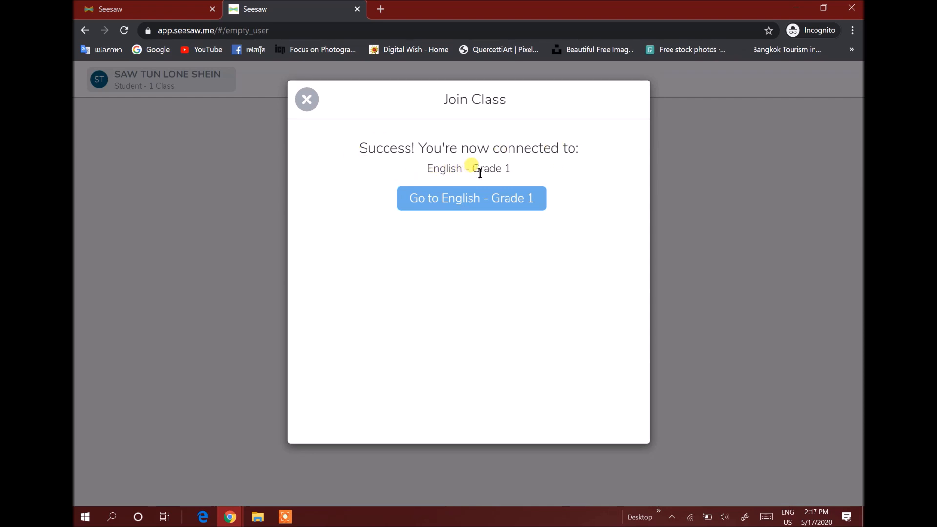
{"action": "left_click", "coordinate": [459, 201]}
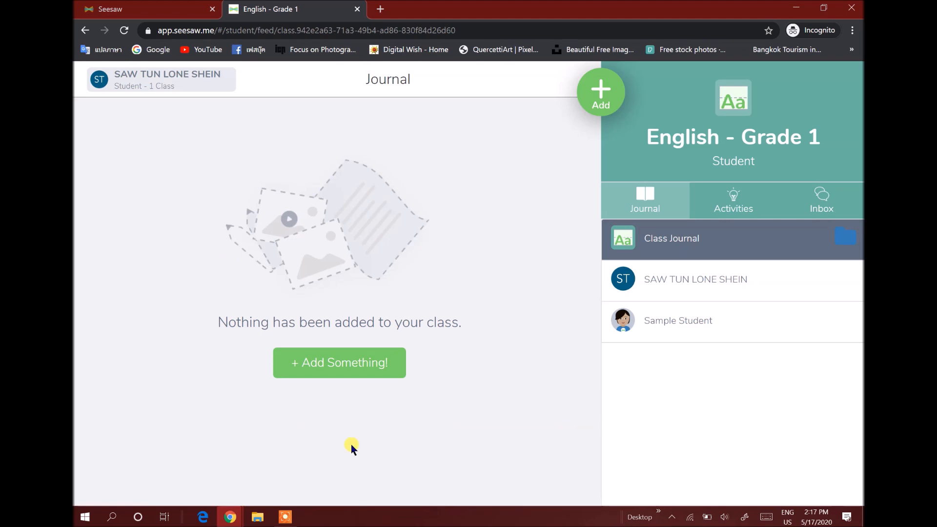
{"action": "left_click", "coordinate": [175, 87]}
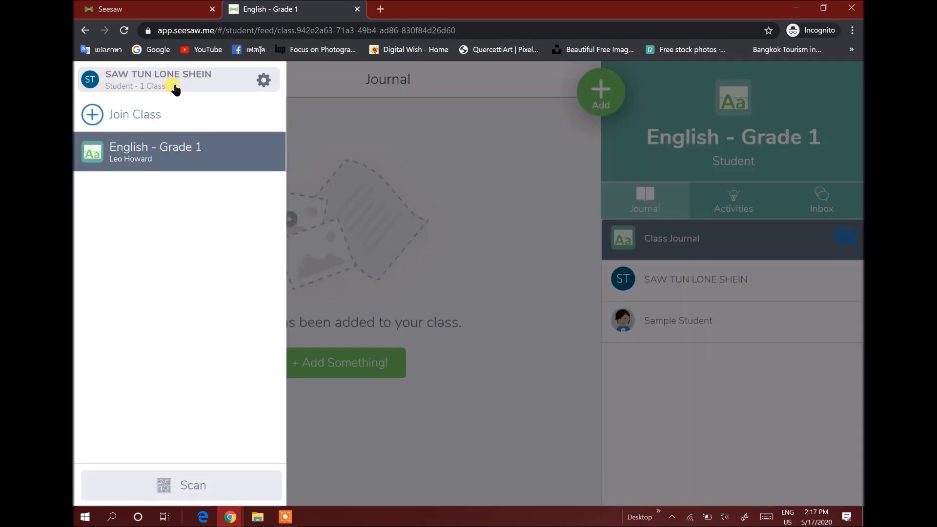
{"action": "left_click", "coordinate": [130, 116]}
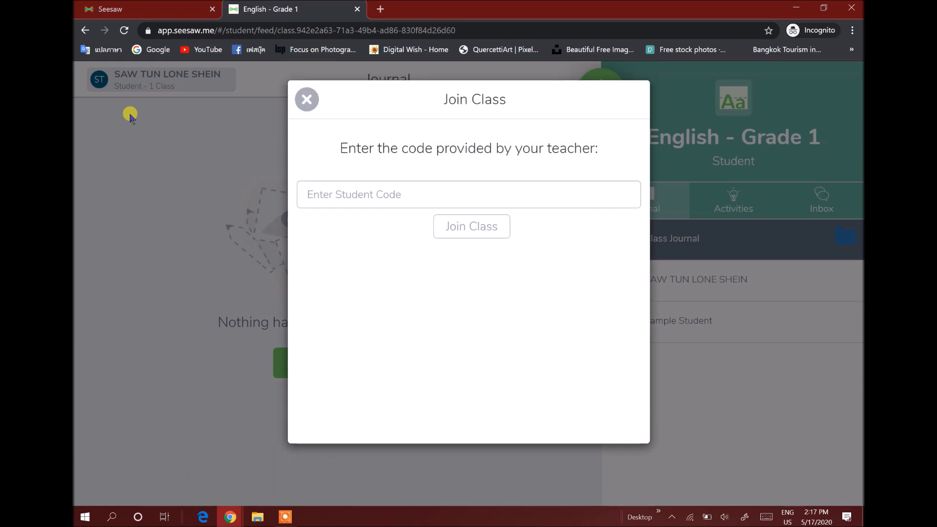
{"action": "key", "text": "Return"}
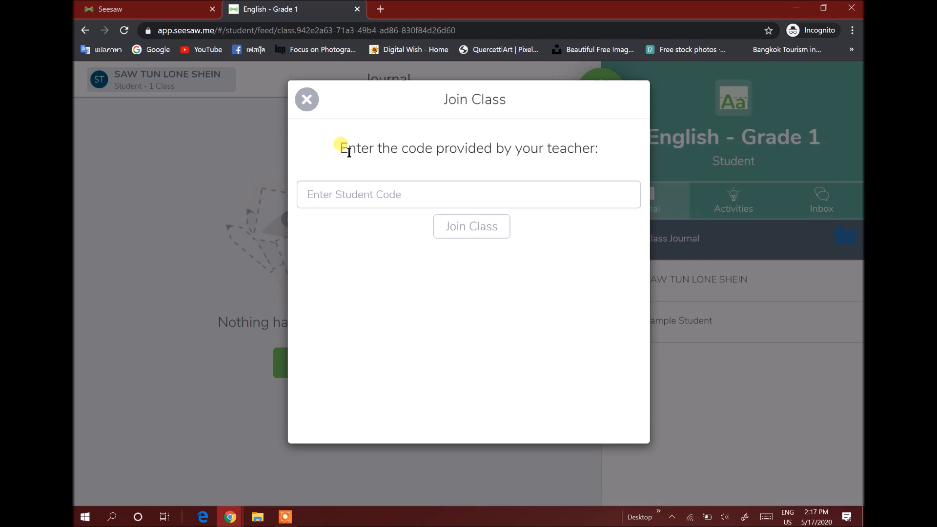
{"action": "left_click", "coordinate": [306, 99]}
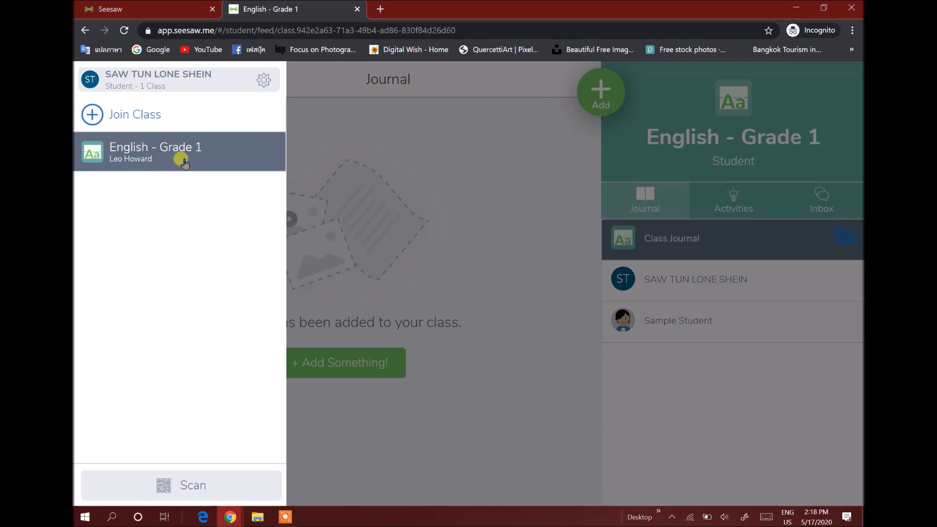
Open the English - Grade 1 class and browse the options for posting student work
{"action": "left_click", "coordinate": [382, 161]}
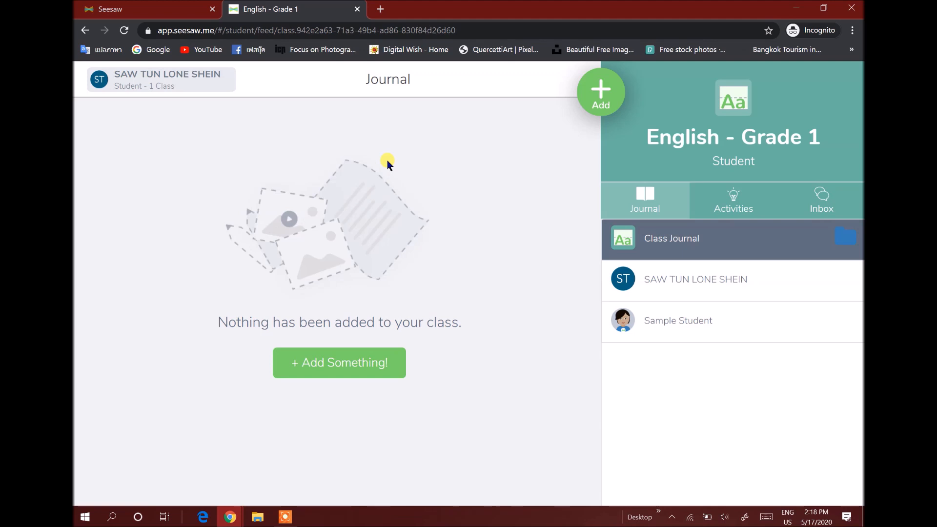
{"action": "left_click", "coordinate": [604, 97]}
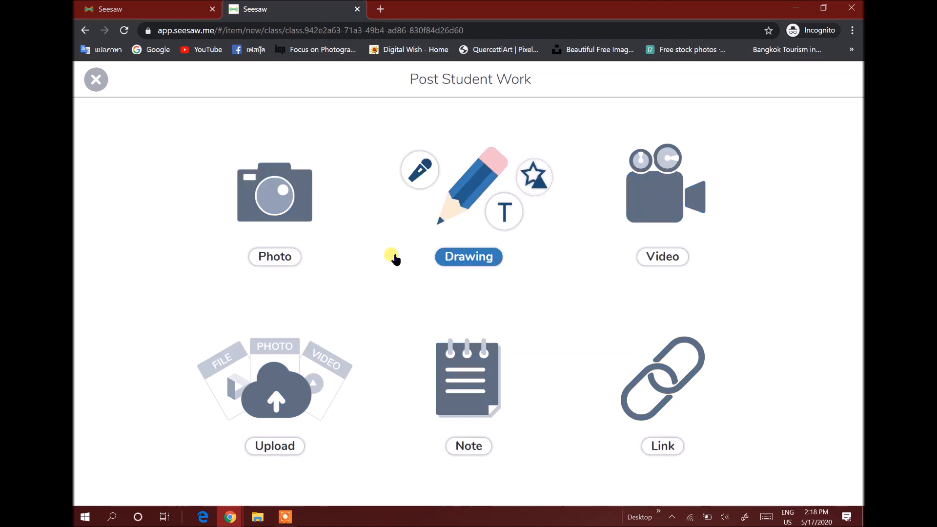
{"action": "left_click", "coordinate": [96, 80]}
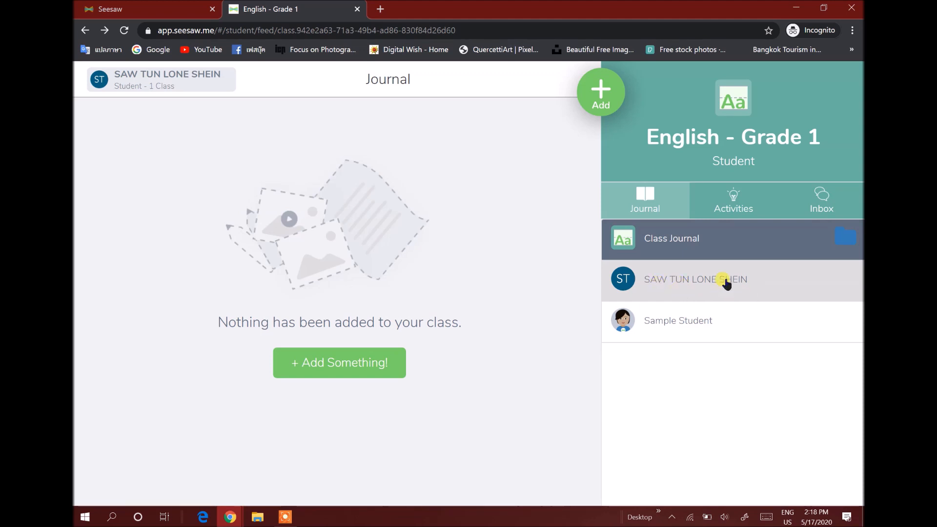
Open the Share a Favorite Family Memory activity, play its instructions, and start adding a response
{"action": "left_click", "coordinate": [740, 200]}
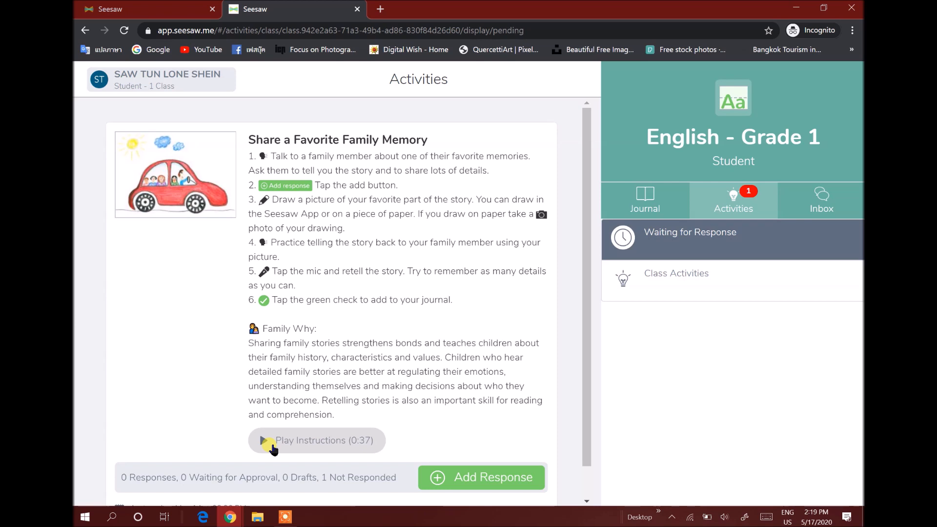
{"action": "left_click", "coordinate": [271, 445]}
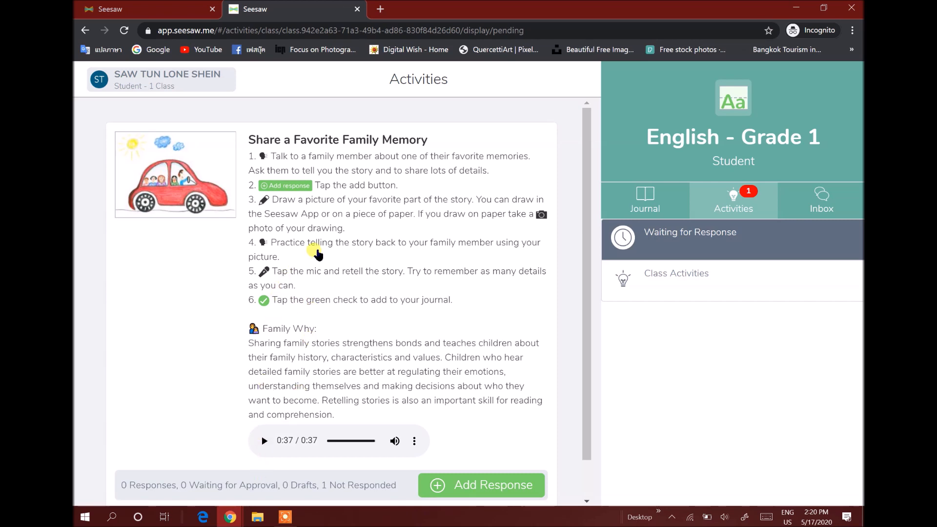
{"action": "scroll", "coordinate": [469, 393], "scroll_direction": "down", "scroll_amount": 2}
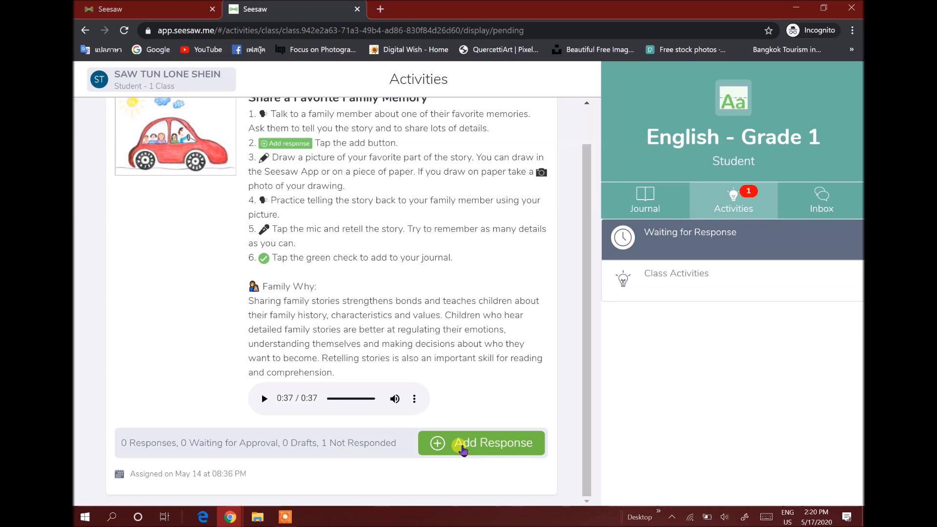
{"action": "left_click", "coordinate": [463, 447]}
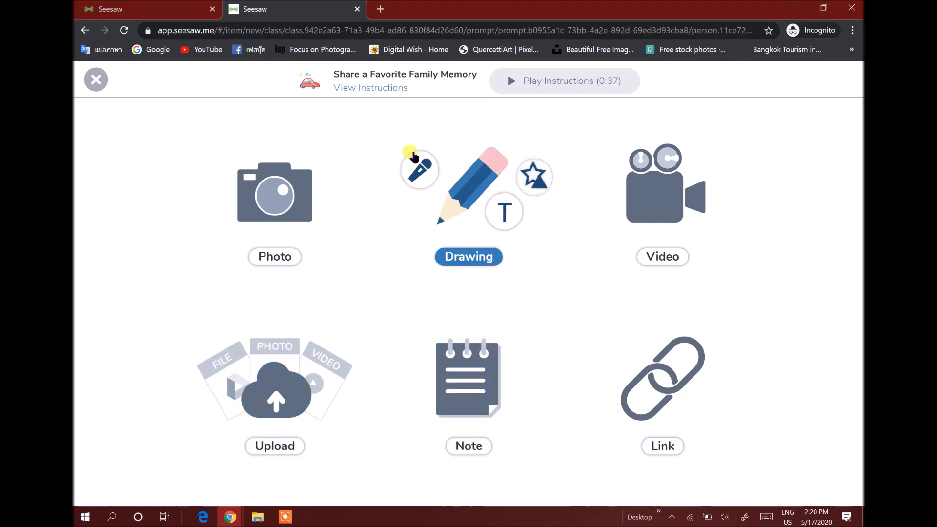
Review the activity instructions and choose Drawing as the response type
{"action": "left_click", "coordinate": [377, 89]}
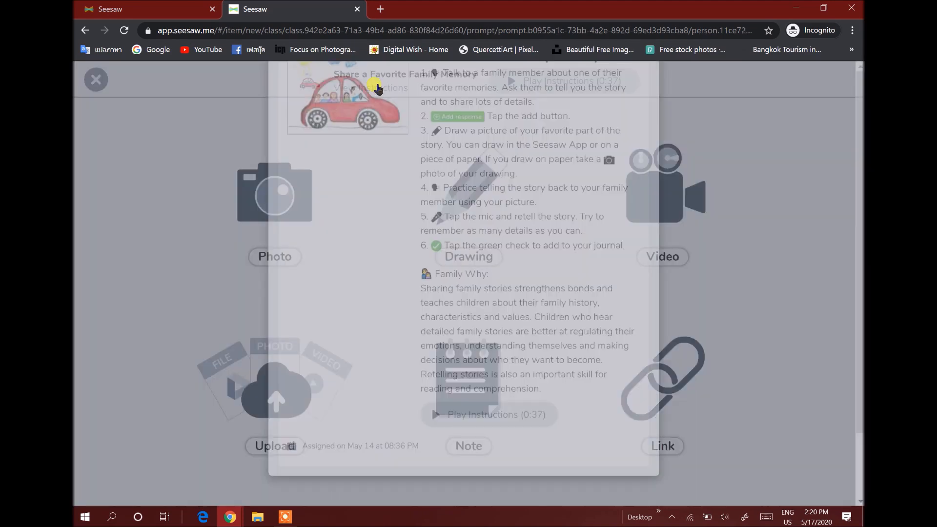
{"action": "scroll", "coordinate": [483, 389], "scroll_direction": "down", "scroll_amount": 2}
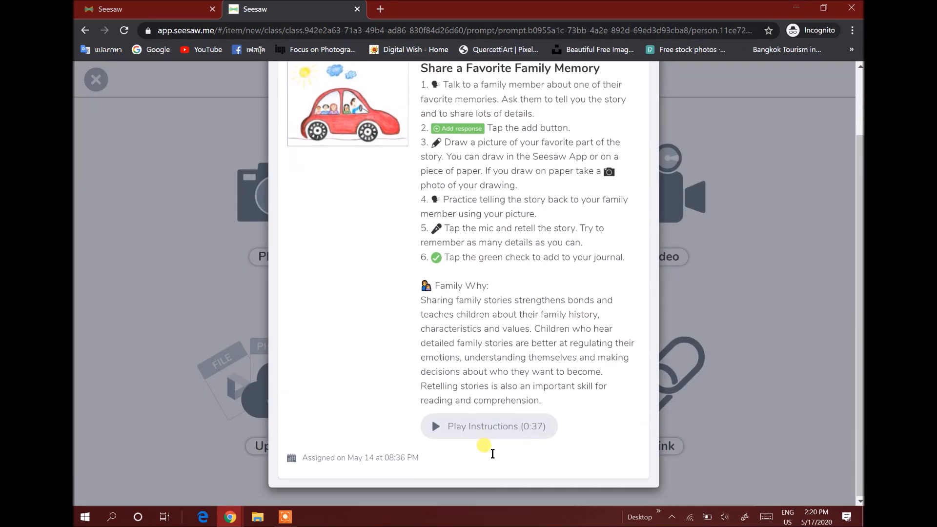
{"action": "scroll", "coordinate": [382, 203], "scroll_direction": "up", "scroll_amount": 2}
{"action": "scroll", "coordinate": [479, 409], "scroll_direction": "down", "scroll_amount": 1}
{"action": "scroll", "coordinate": [479, 409], "scroll_direction": "down", "scroll_amount": 1}
{"action": "scroll", "coordinate": [325, 162], "scroll_direction": "up", "scroll_amount": 2}
{"action": "left_click", "coordinate": [289, 104]}
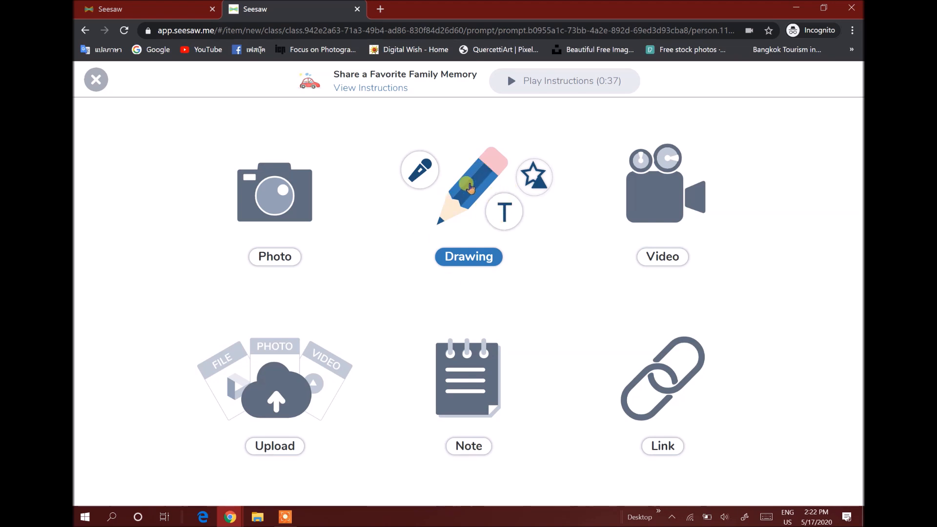
{"action": "left_click", "coordinate": [468, 185]}
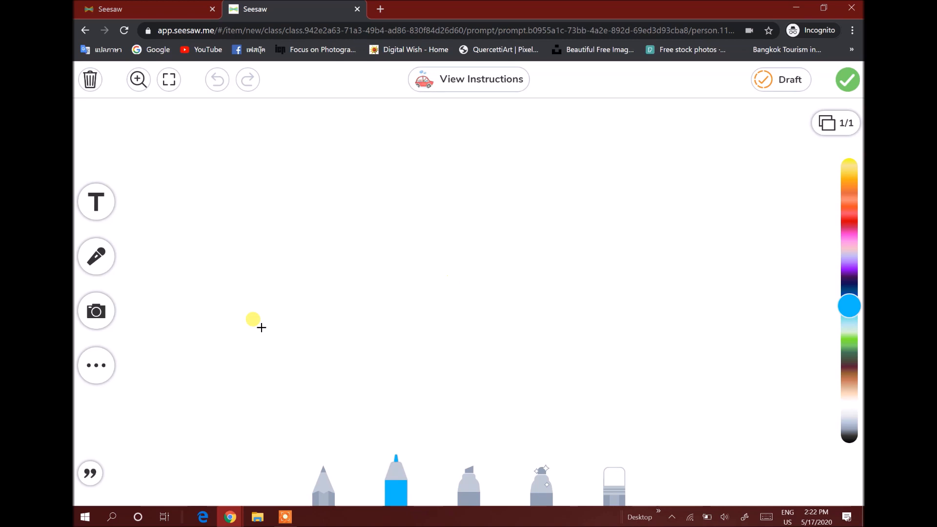
Open the shapes collection and add a blue circle to the canvas
{"action": "left_click", "coordinate": [99, 373]}
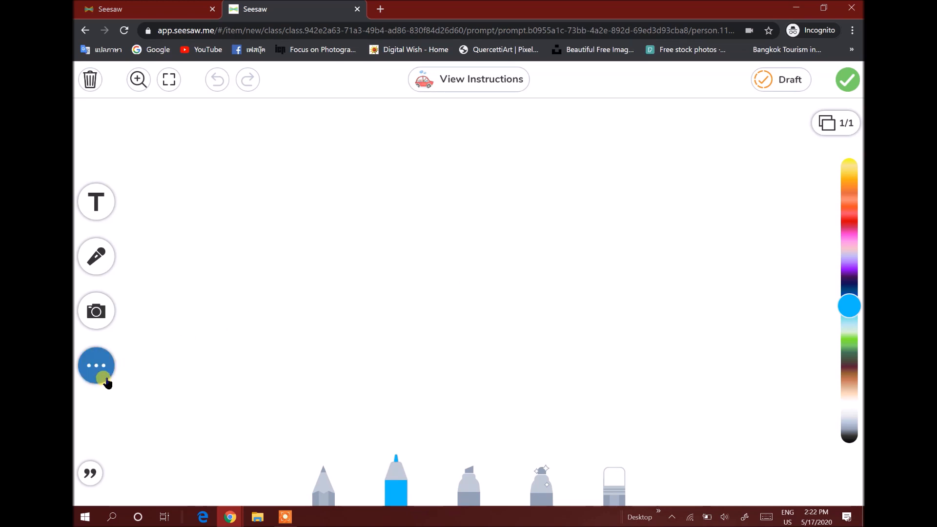
{"action": "left_click", "coordinate": [277, 396]}
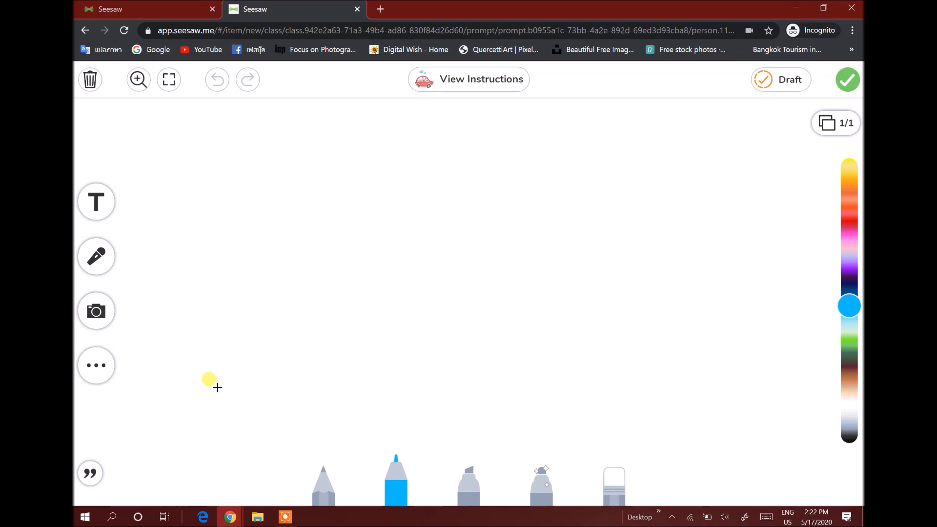
{"action": "left_click", "coordinate": [98, 368]}
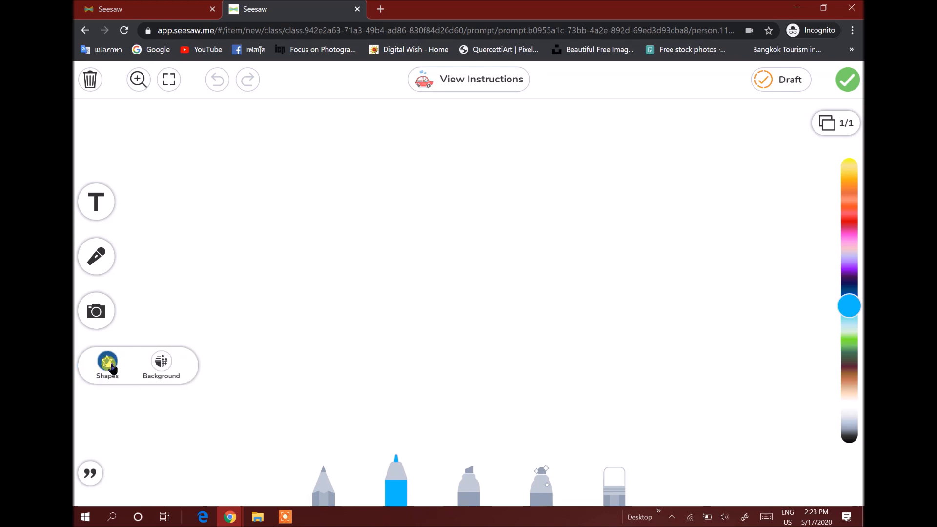
{"action": "left_click", "coordinate": [108, 364]}
{"action": "scroll", "coordinate": [329, 418], "scroll_direction": "down", "scroll_amount": 3}
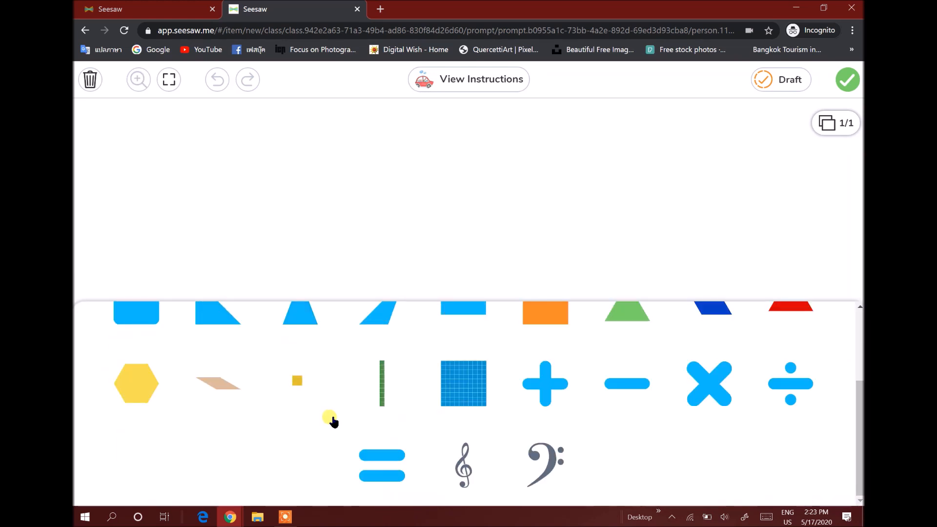
{"action": "scroll", "coordinate": [332, 421], "scroll_direction": "up", "scroll_amount": 3}
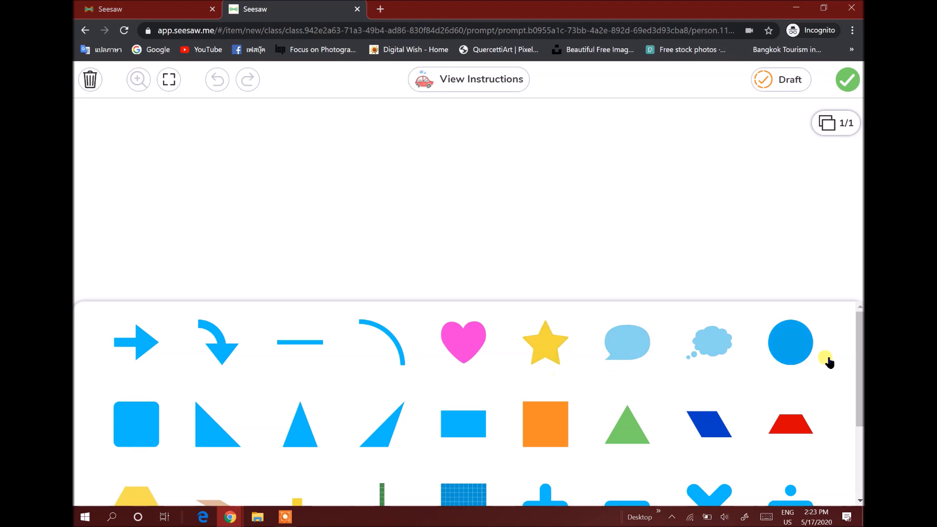
{"action": "left_click", "coordinate": [789, 344]}
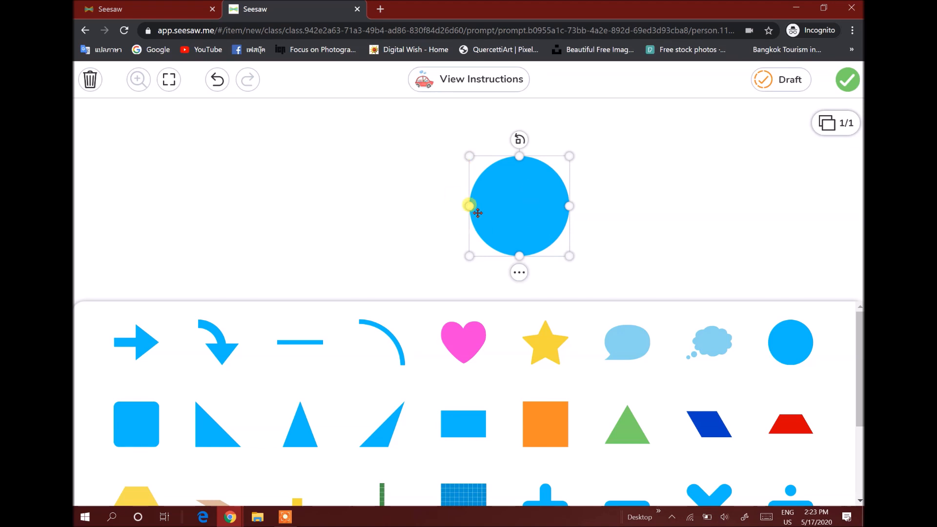
Move and resize the circle so it sits in the lower left part of the canvas as a wheel
{"action": "left_click", "coordinate": [507, 202]}
{"action": "left_click_drag", "start_coordinate": [531, 215], "coordinate": [377, 253]}
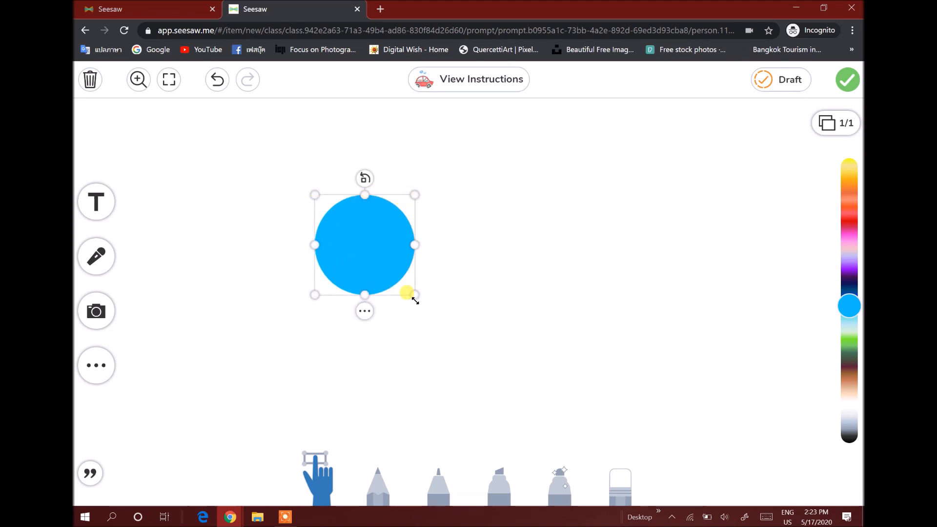
{"action": "mouse_move", "coordinate": [415, 298]}
{"action": "left_mouse_down"}
{"action": "mouse_move", "coordinate": [379, 265]}
{"action": "mouse_move", "coordinate": [420, 303]}
{"action": "left_mouse_up"}
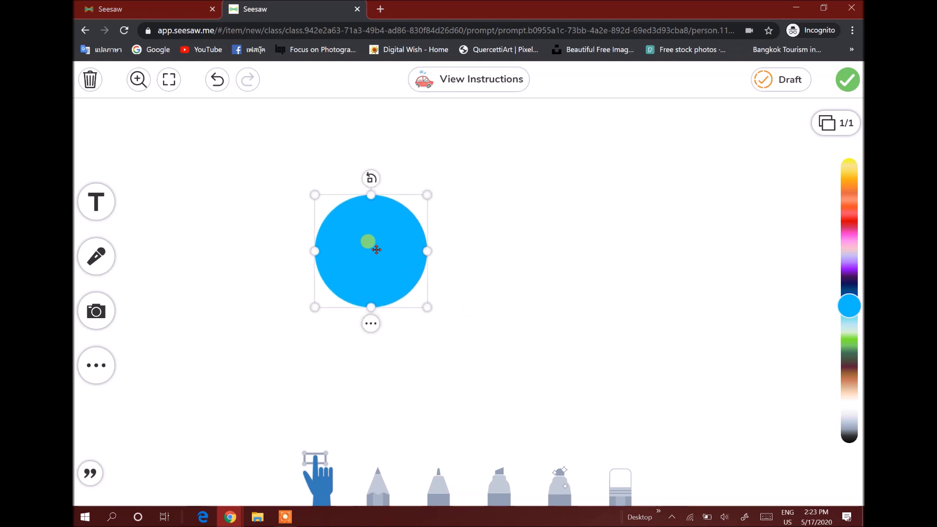
{"action": "left_click_drag", "start_coordinate": [368, 243], "coordinate": [365, 297]}
{"action": "left_click_drag", "start_coordinate": [421, 358], "coordinate": [397, 330]}
{"action": "left_click", "coordinate": [505, 319]}
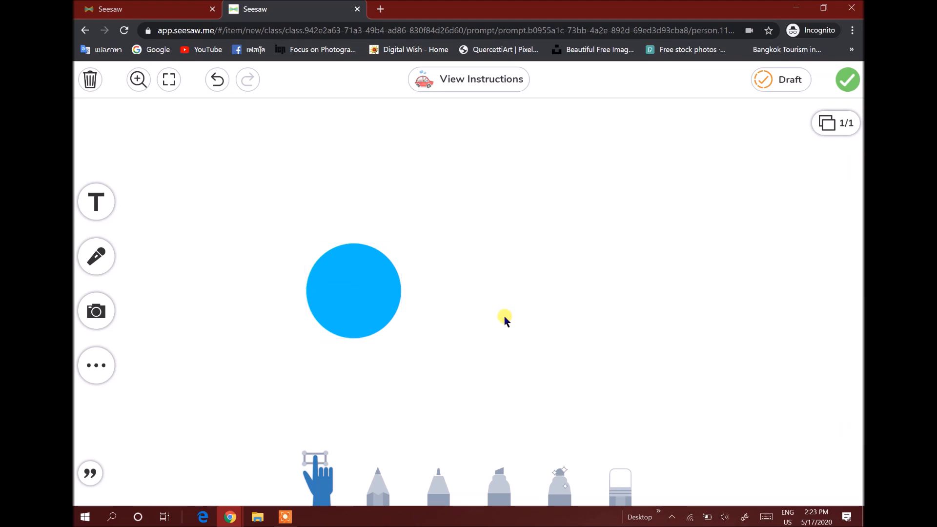
{"action": "left_click_drag", "start_coordinate": [341, 285], "coordinate": [332, 364]}
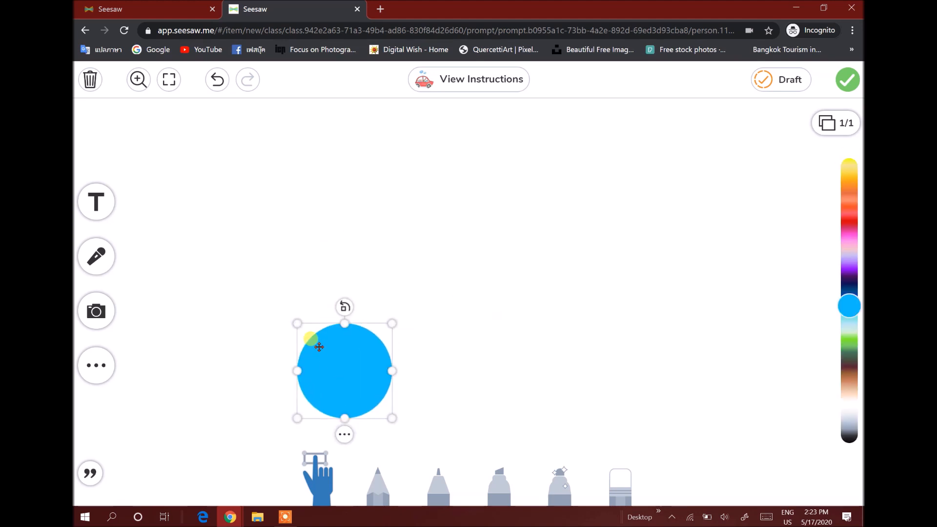
Change the canvas background to the grid pattern
{"action": "left_click", "coordinate": [111, 371]}
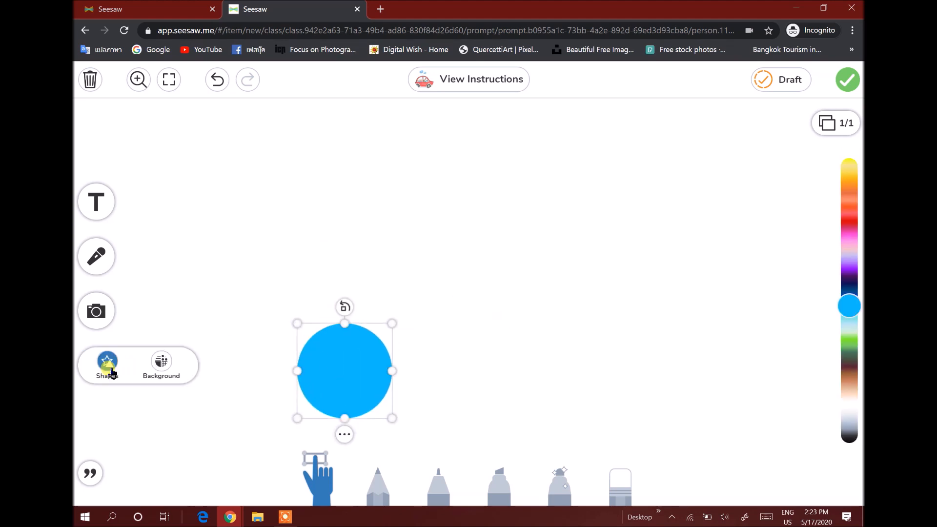
{"action": "left_click", "coordinate": [160, 364]}
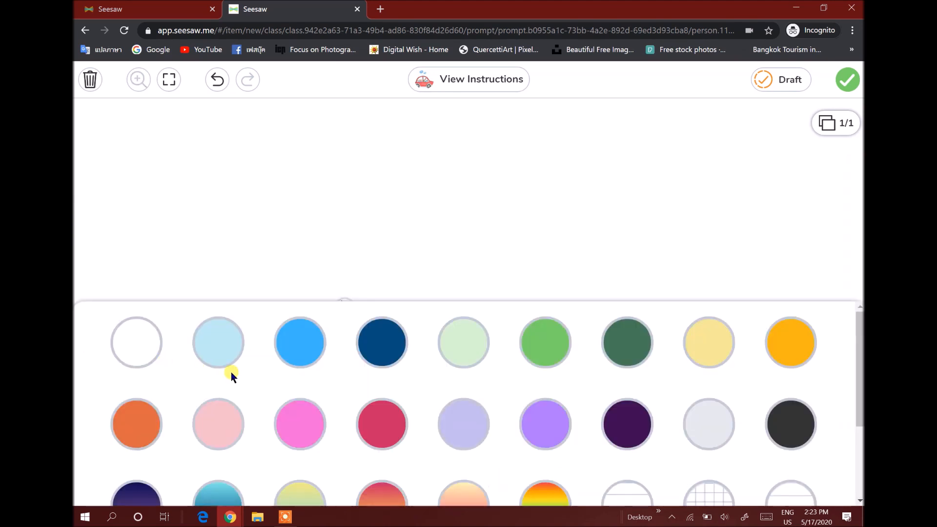
{"action": "scroll", "coordinate": [196, 366], "scroll_direction": "down", "scroll_amount": 3}
{"action": "left_click", "coordinate": [286, 389]}
{"action": "left_click", "coordinate": [417, 448]}
{"action": "left_click", "coordinate": [504, 463]}
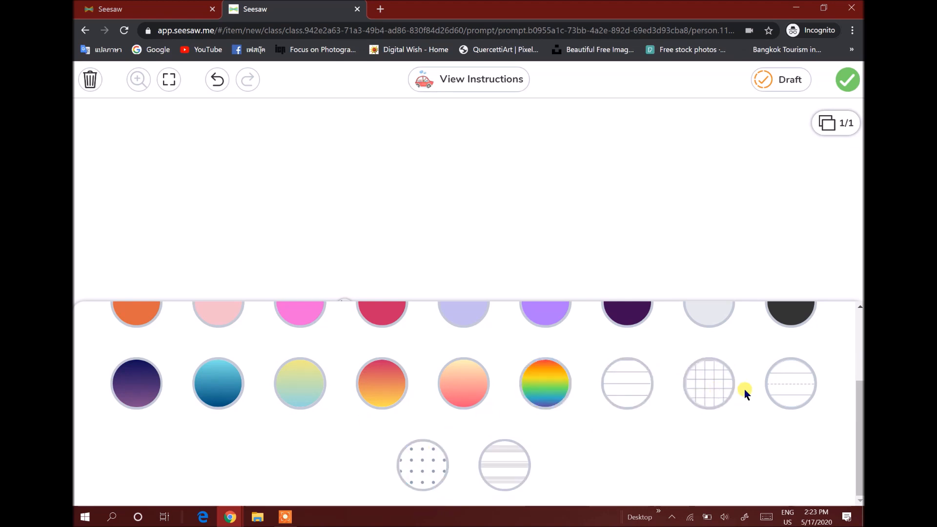
{"action": "left_click", "coordinate": [706, 382]}
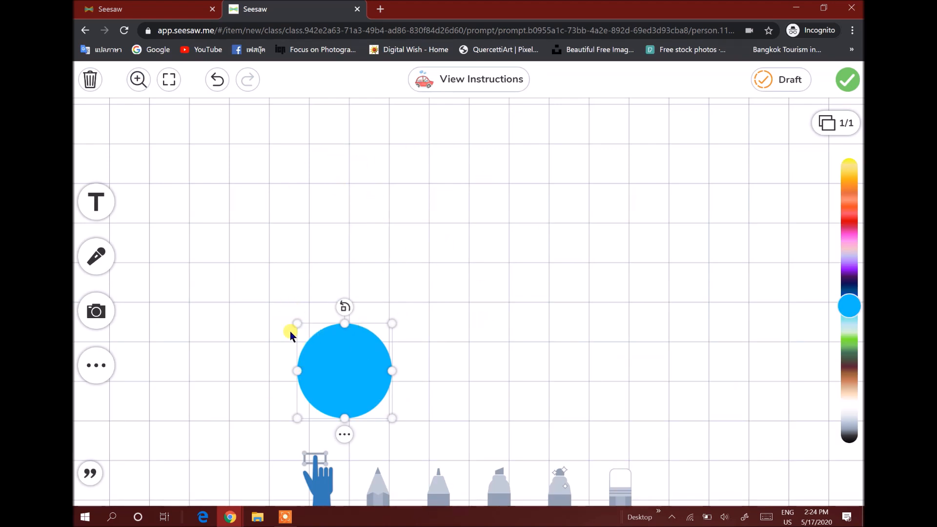
{"action": "left_click", "coordinate": [97, 362]}
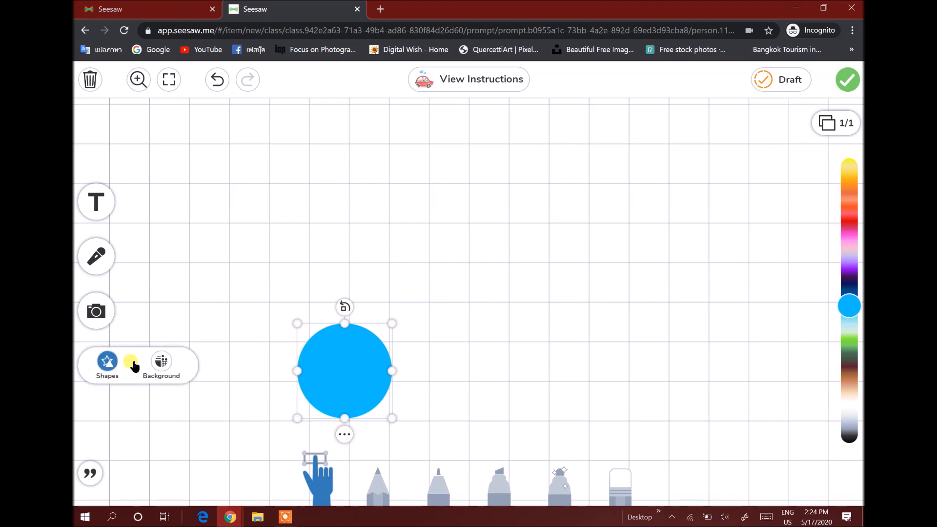
{"action": "left_click", "coordinate": [156, 370]}
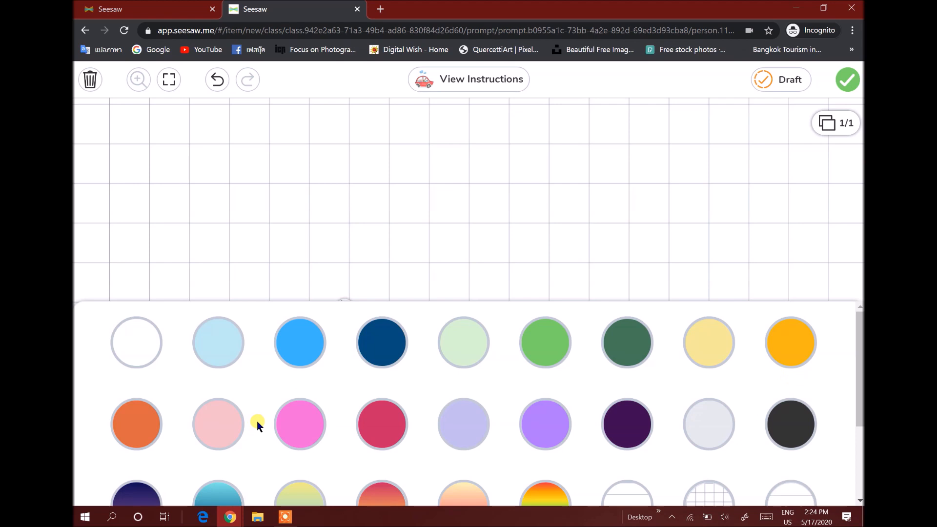
{"action": "scroll", "coordinate": [262, 420], "scroll_direction": "down", "scroll_amount": 2}
{"action": "left_click", "coordinate": [508, 135]}
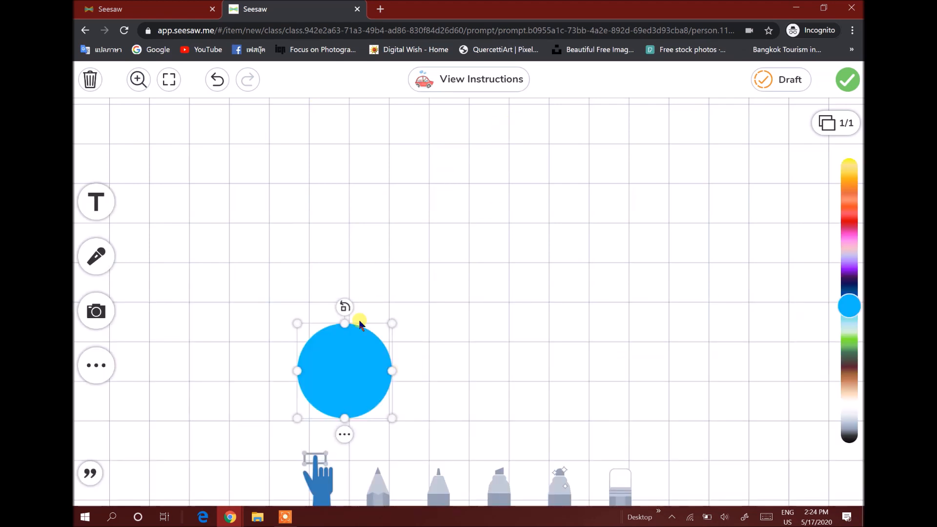
Shrink the circle slightly and nudge it upward into position as the left wheel
{"action": "left_click_drag", "start_coordinate": [328, 370], "coordinate": [335, 351]}
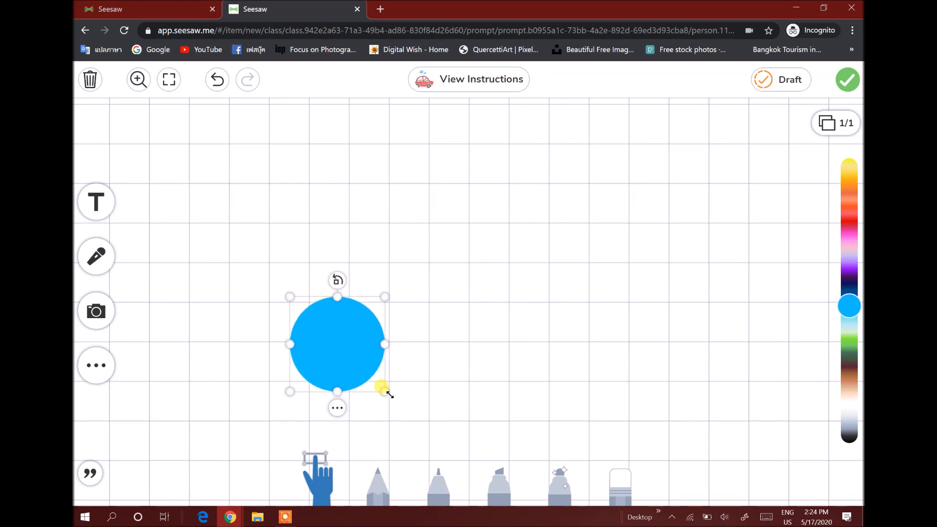
{"action": "left_click_drag", "start_coordinate": [386, 392], "coordinate": [374, 383]}
{"action": "left_click", "coordinate": [445, 375]}
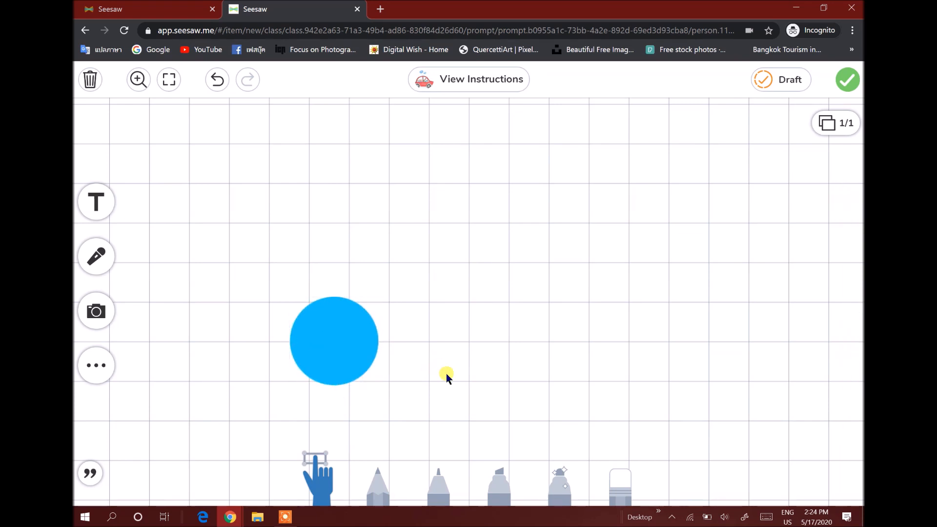
Duplicate the circle and move the copy to the right to form the second wheel
{"action": "left_click", "coordinate": [334, 331]}
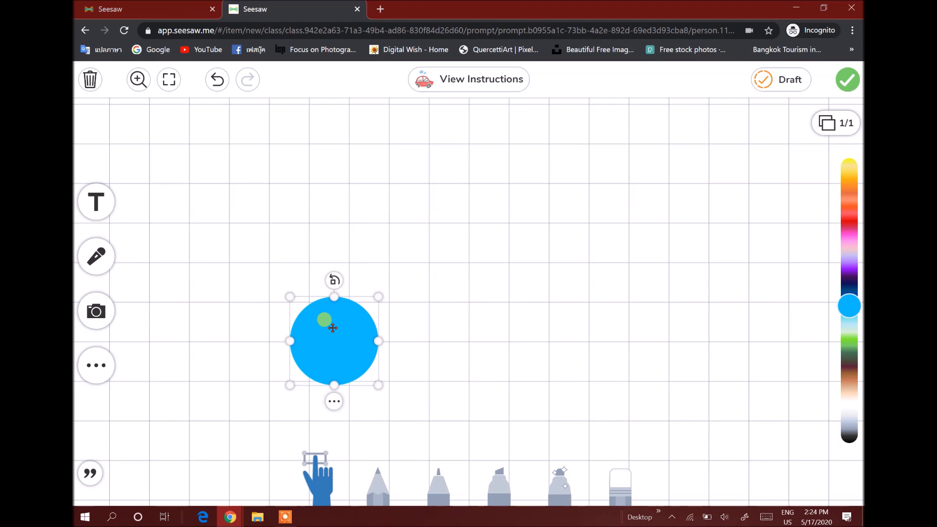
{"action": "right_click", "coordinate": [332, 330]}
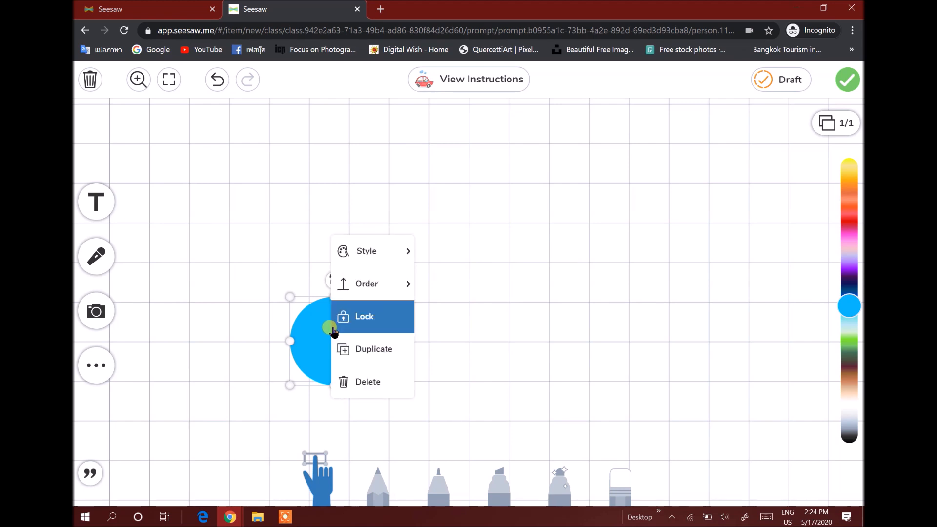
{"action": "left_click", "coordinate": [361, 347]}
{"action": "left_click_drag", "start_coordinate": [344, 351], "coordinate": [557, 348]}
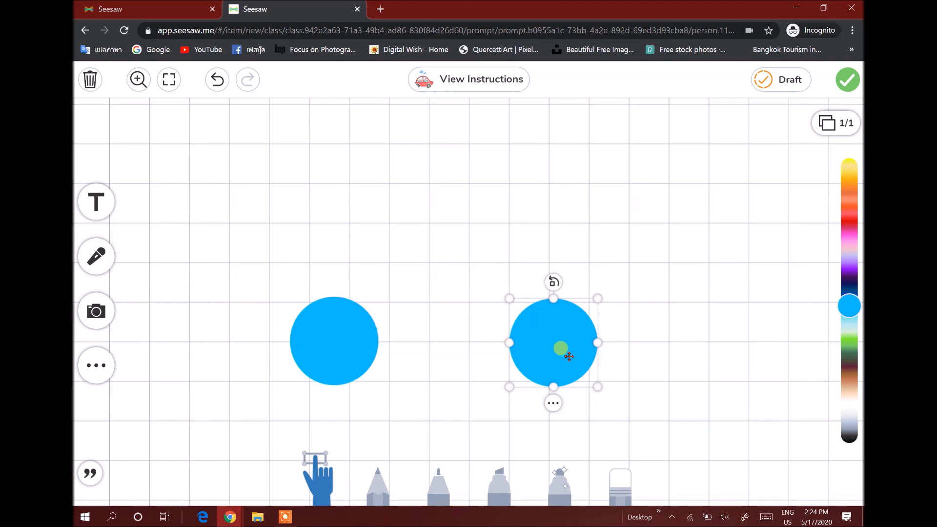
Draw a purple marker line arching over the left wheel, then erase its tip beside the right wheel
{"action": "left_click", "coordinate": [335, 320]}
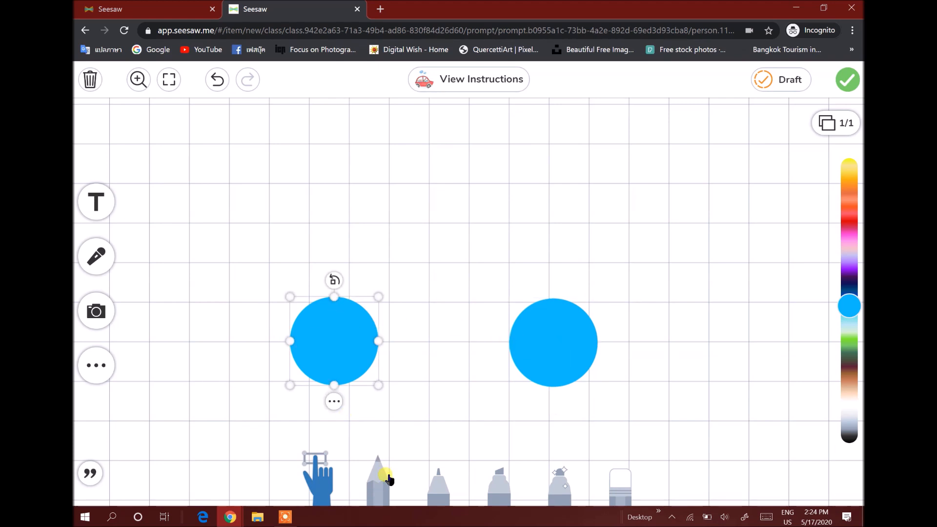
{"action": "left_click", "coordinate": [379, 488]}
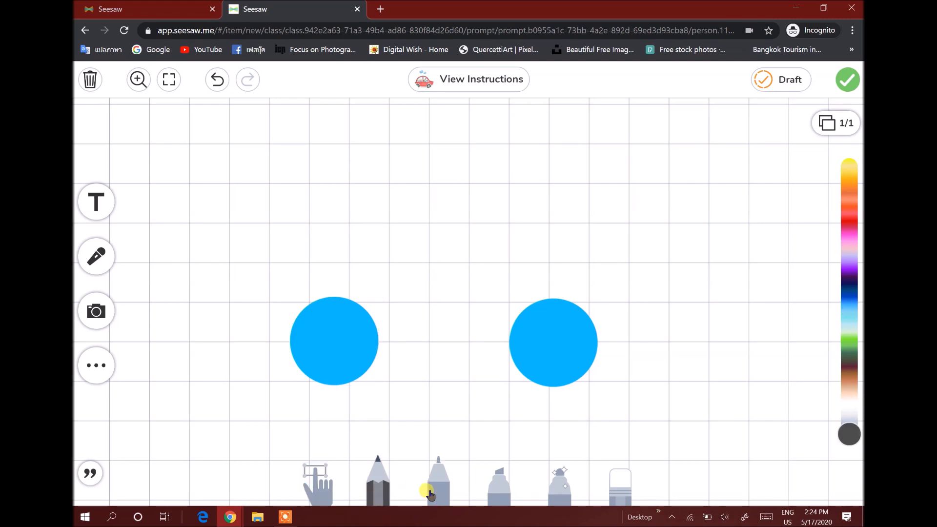
{"action": "left_click", "coordinate": [433, 494]}
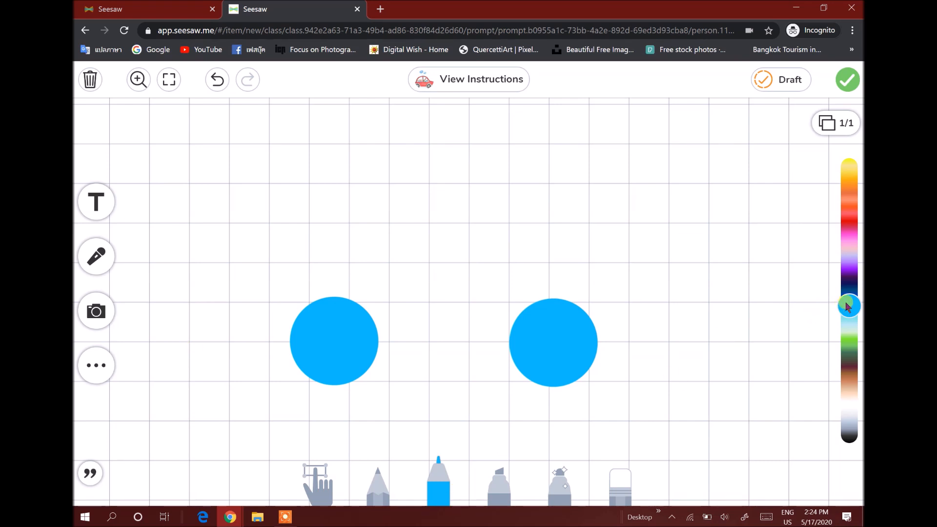
{"action": "mouse_move", "coordinate": [847, 307]}
{"action": "left_mouse_down"}
{"action": "mouse_move", "coordinate": [848, 264]}
{"action": "mouse_move", "coordinate": [847, 302]}
{"action": "mouse_move", "coordinate": [845, 272]}
{"action": "left_mouse_up"}
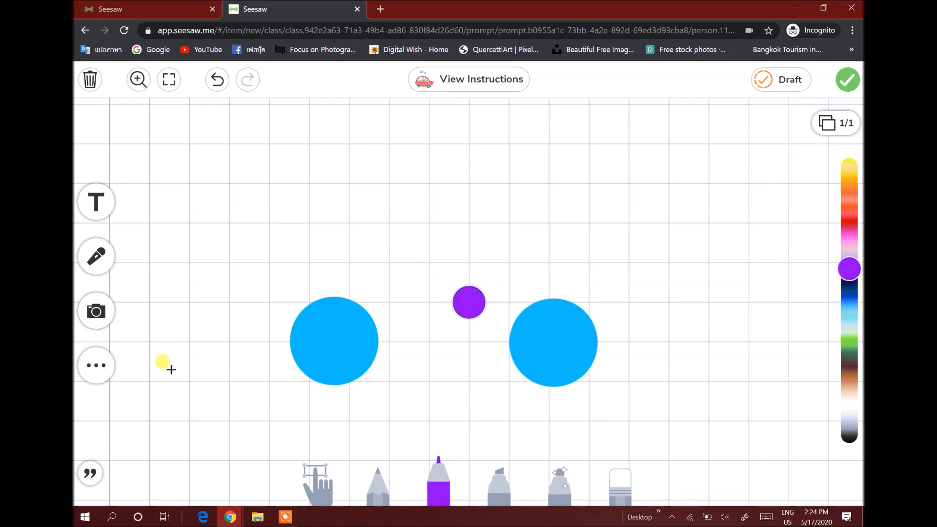
{"action": "mouse_move", "coordinate": [226, 351]}
{"action": "left_mouse_down"}
{"action": "mouse_move", "coordinate": [267, 353]}
{"action": "mouse_move", "coordinate": [314, 289]}
{"action": "mouse_move", "coordinate": [395, 310]}
{"action": "mouse_move", "coordinate": [412, 355]}
{"action": "mouse_move", "coordinate": [526, 355]}
{"action": "left_mouse_up"}
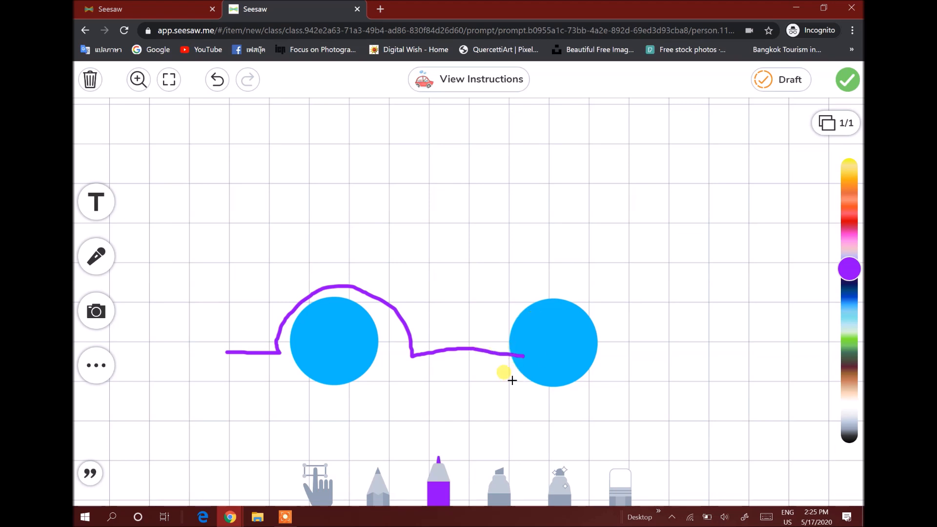
{"action": "left_click", "coordinate": [615, 461]}
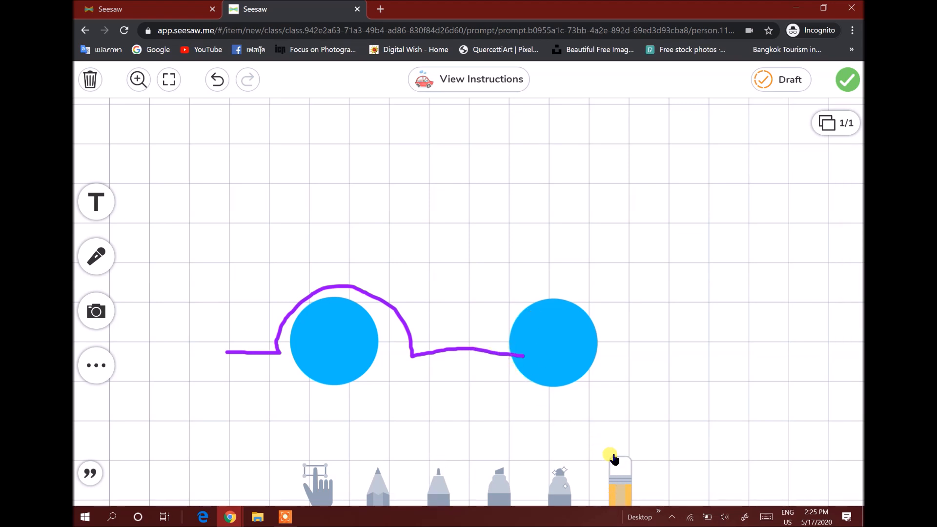
{"action": "left_click_drag", "start_coordinate": [502, 352], "coordinate": [524, 362]}
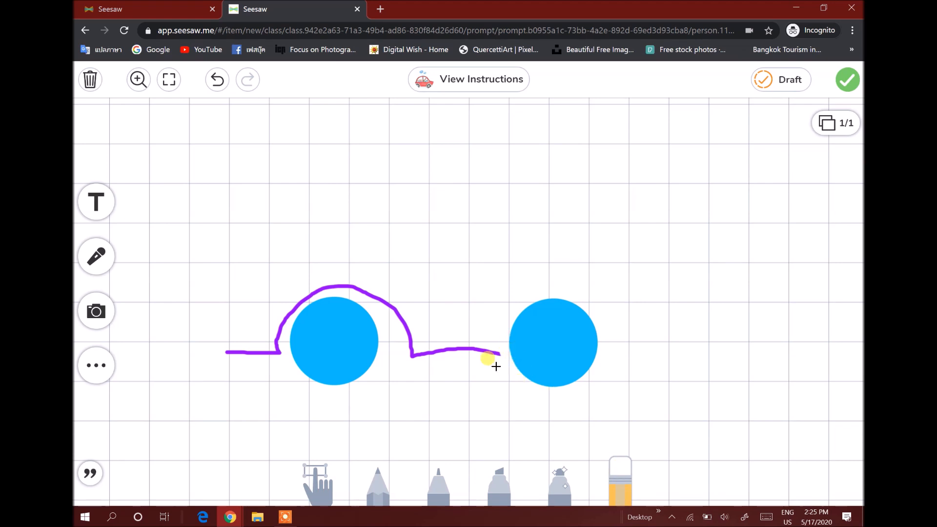
Draw the rest of the car body outline in purple over the right wheel and across the roof
{"action": "left_click", "coordinate": [436, 495]}
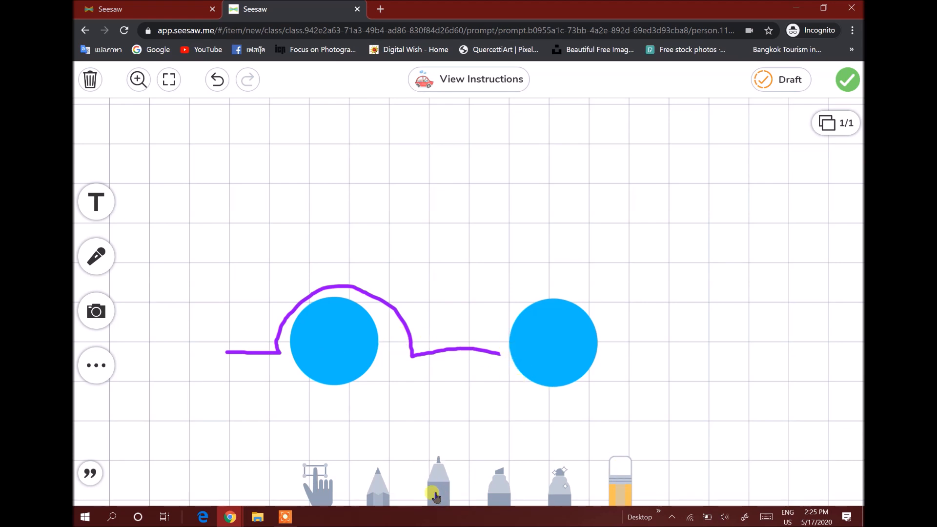
{"action": "left_click_drag", "start_coordinate": [496, 355], "coordinate": [518, 317]}
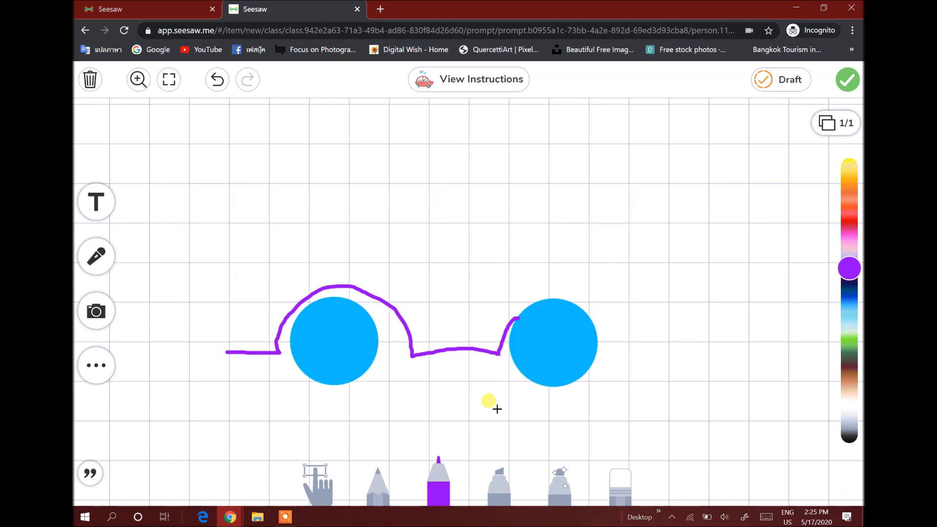
{"action": "left_click", "coordinate": [217, 88]}
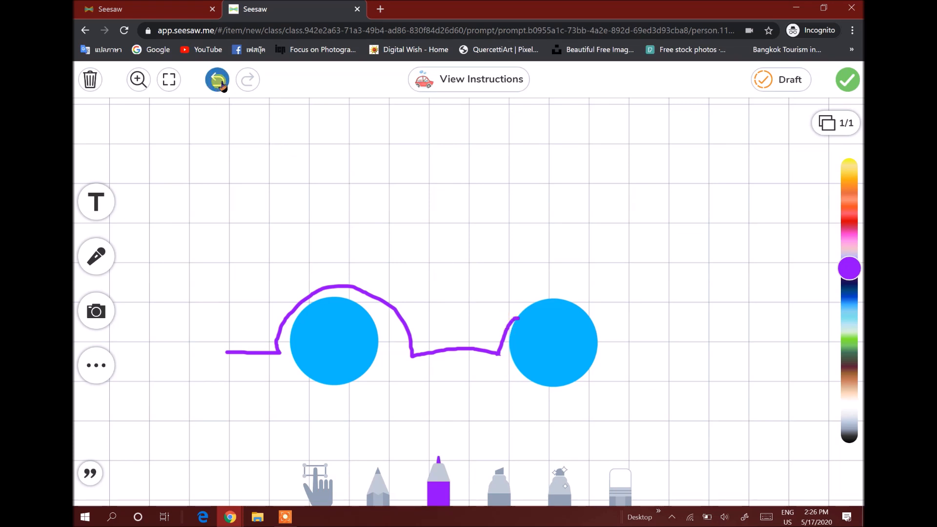
{"action": "left_click", "coordinate": [218, 80]}
{"action": "left_click", "coordinate": [621, 490]}
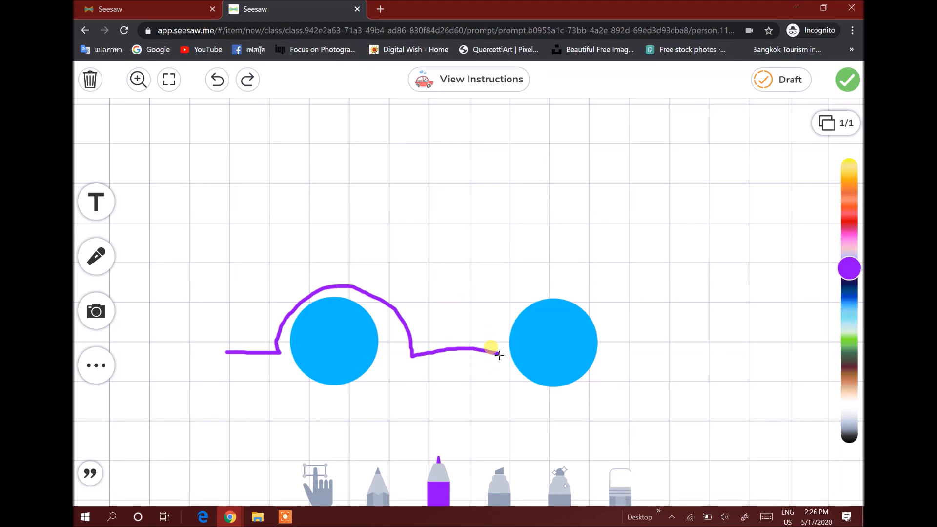
{"action": "mouse_move", "coordinate": [498, 352]}
{"action": "left_mouse_down"}
{"action": "mouse_move", "coordinate": [502, 315]}
{"action": "mouse_move", "coordinate": [586, 291]}
{"action": "mouse_move", "coordinate": [622, 364]}
{"action": "mouse_move", "coordinate": [660, 362]}
{"action": "mouse_move", "coordinate": [686, 283]}
{"action": "mouse_move", "coordinate": [679, 265]}
{"action": "mouse_move", "coordinate": [558, 251]}
{"action": "mouse_move", "coordinate": [527, 221]}
{"action": "mouse_move", "coordinate": [378, 175]}
{"action": "mouse_move", "coordinate": [326, 236]}
{"action": "mouse_move", "coordinate": [210, 268]}
{"action": "mouse_move", "coordinate": [205, 324]}
{"action": "mouse_move", "coordinate": [228, 351]}
{"action": "left_mouse_up"}
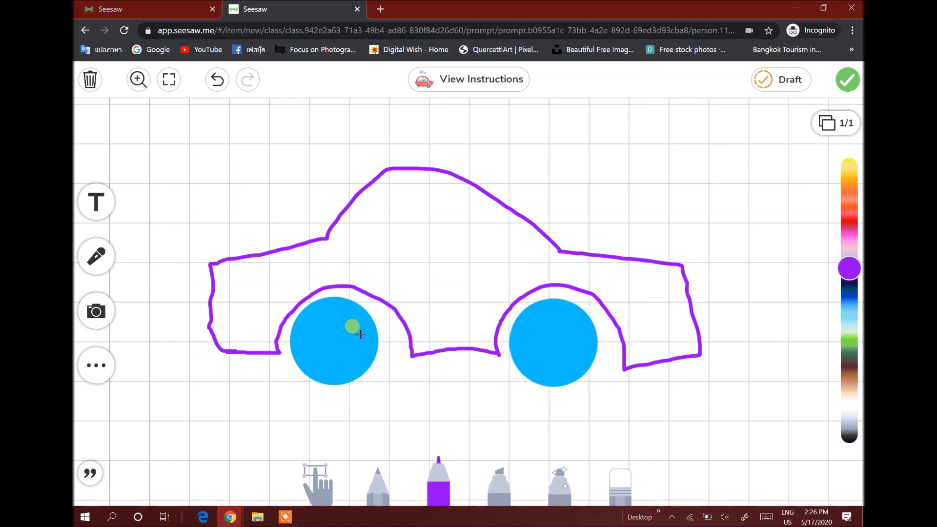
Take a photo with the front-facing camera and add it to the drawing canvas
{"action": "left_click", "coordinate": [99, 315]}
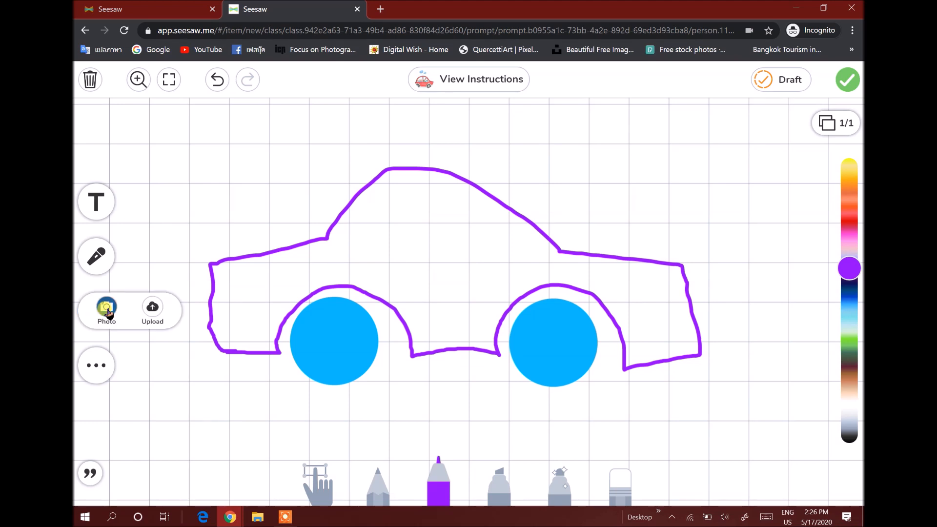
{"action": "left_click", "coordinate": [107, 310]}
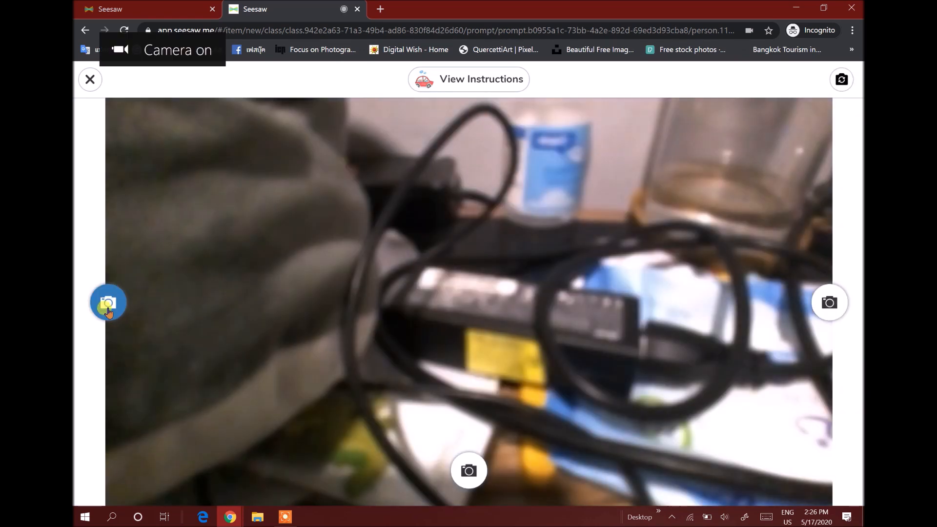
{"action": "left_click", "coordinate": [841, 80]}
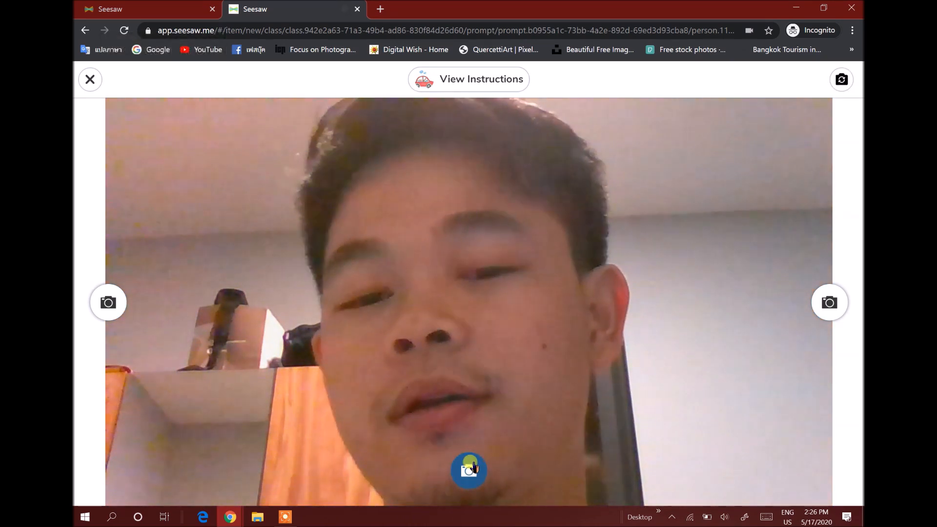
{"action": "left_click", "coordinate": [469, 468]}
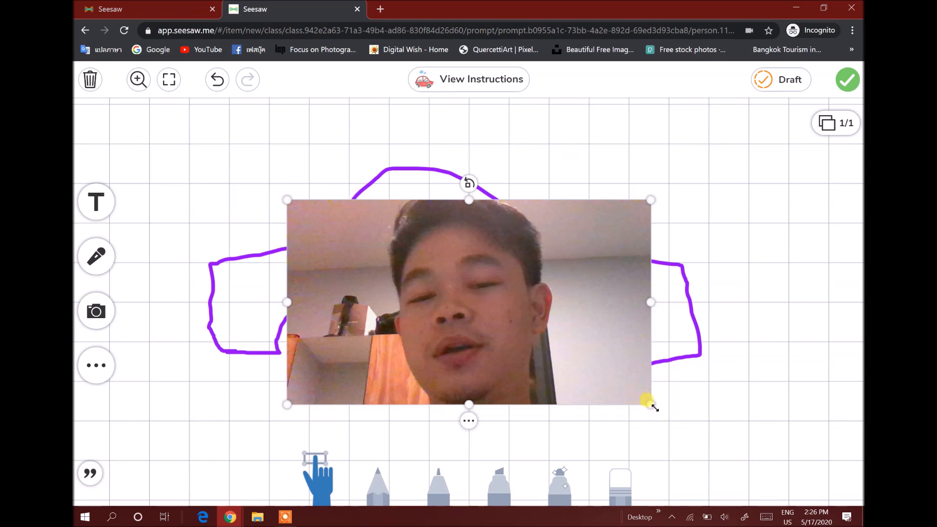
Shrink the photo and move it into the car body between the wheels and the roof
{"action": "left_click_drag", "start_coordinate": [633, 393], "coordinate": [380, 250]}
{"action": "left_click_drag", "start_coordinate": [342, 223], "coordinate": [474, 260]}
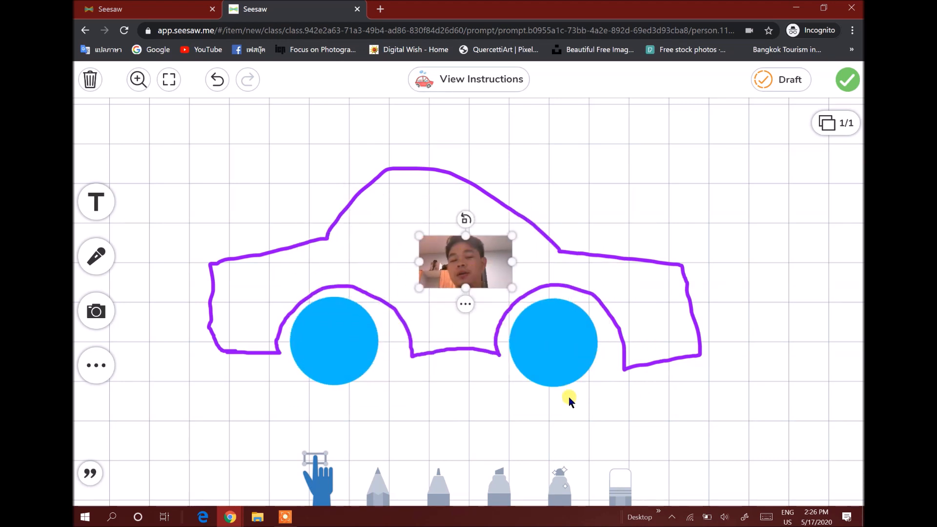
{"action": "left_click", "coordinate": [424, 382]}
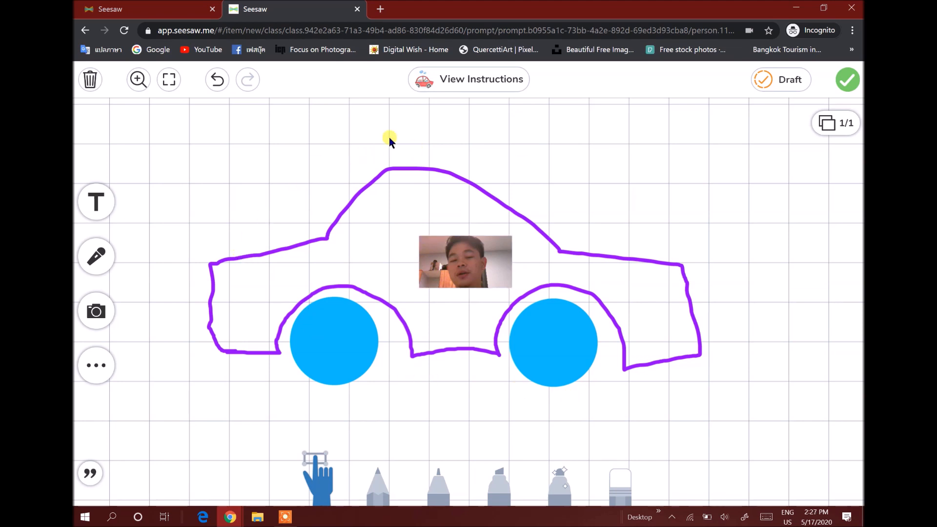
Add a text box above the car and paste the title 'My Best Part of the Story'
{"action": "left_click", "coordinate": [100, 203]}
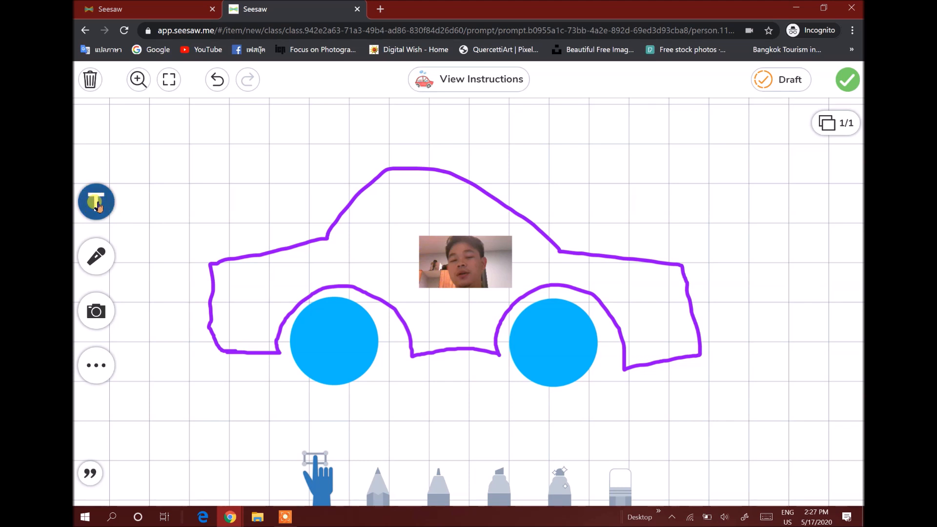
{"action": "left_click", "coordinate": [527, 182]}
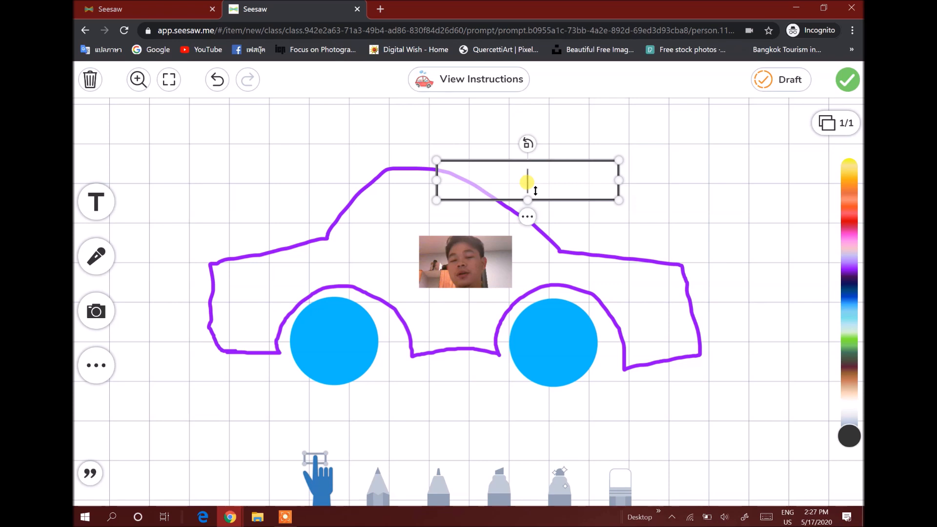
{"action": "type", "text": "My Best Part of the Story"}
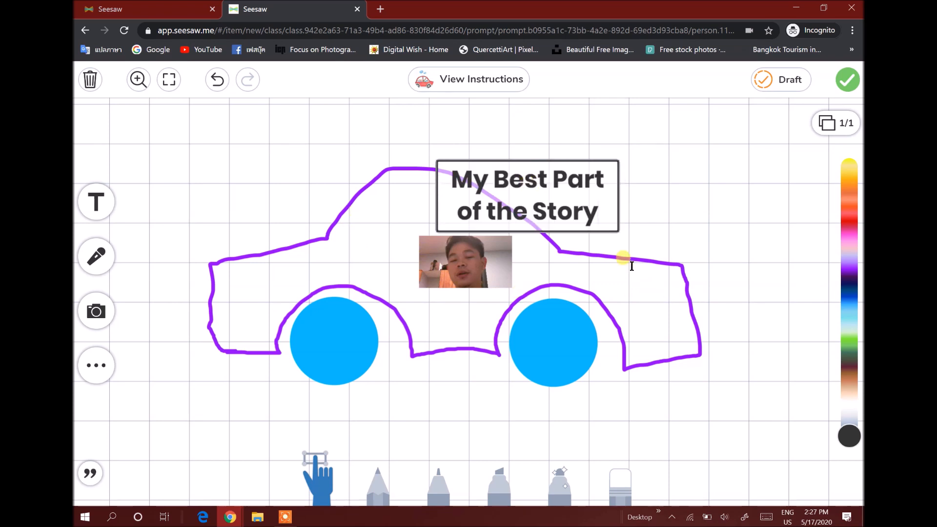
Resize the title box to a single line and position it centred above the car's roof
{"action": "left_click", "coordinate": [605, 215]}
{"action": "left_click", "coordinate": [619, 232]}
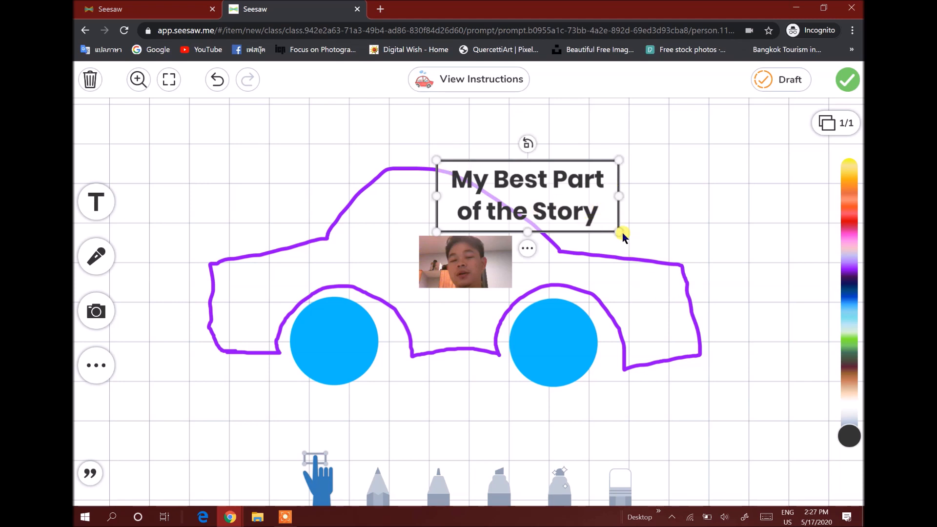
{"action": "left_click_drag", "start_coordinate": [619, 232], "coordinate": [727, 261]}
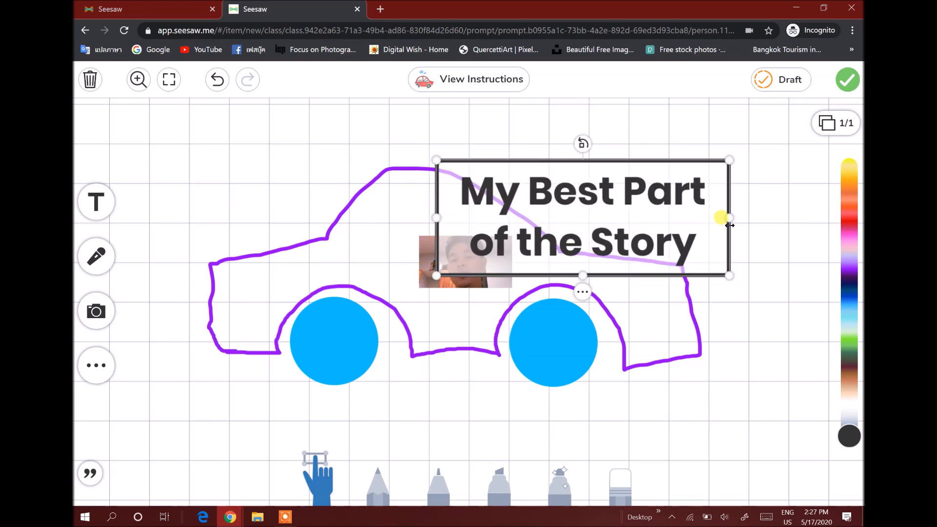
{"action": "left_click_drag", "start_coordinate": [723, 215], "coordinate": [825, 213]}
{"action": "left_click_drag", "start_coordinate": [437, 215], "coordinate": [278, 208]}
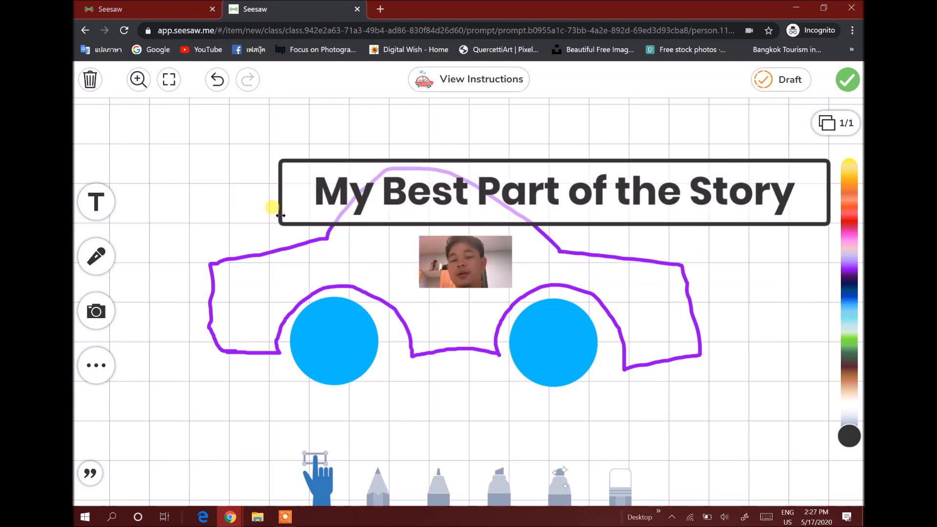
{"action": "left_click_drag", "start_coordinate": [552, 159], "coordinate": [437, 114]}
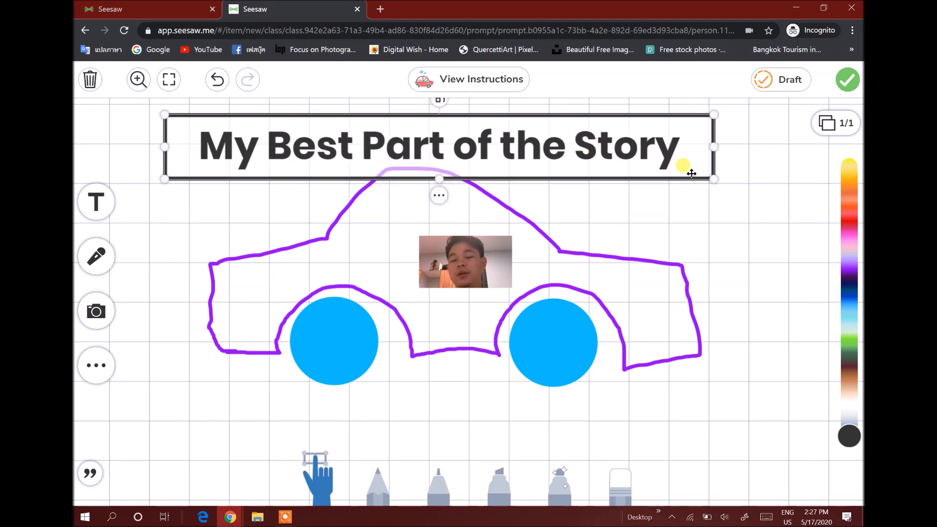
{"action": "left_click_drag", "start_coordinate": [714, 179], "coordinate": [498, 144]}
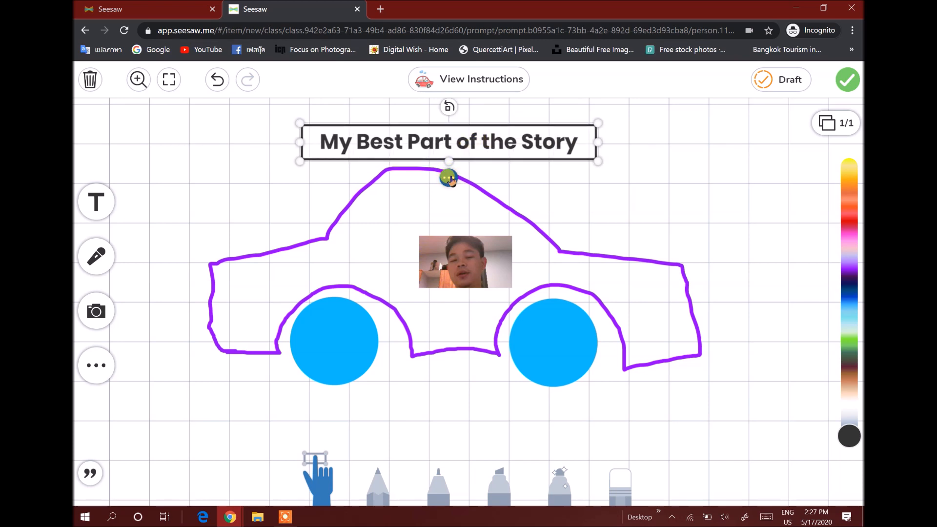
Restyle the title with the Narrow font and the plain style without a box
{"action": "right_click", "coordinate": [449, 180]}
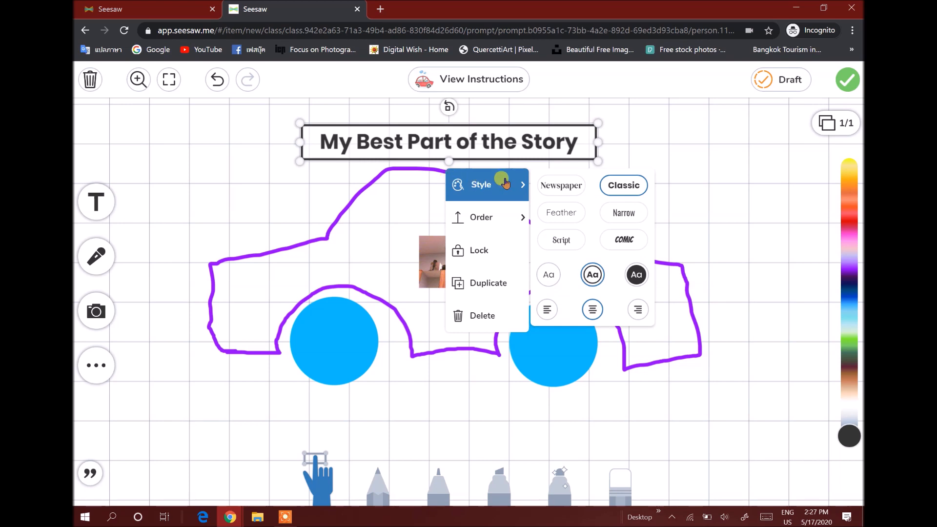
{"action": "left_click", "coordinate": [555, 189]}
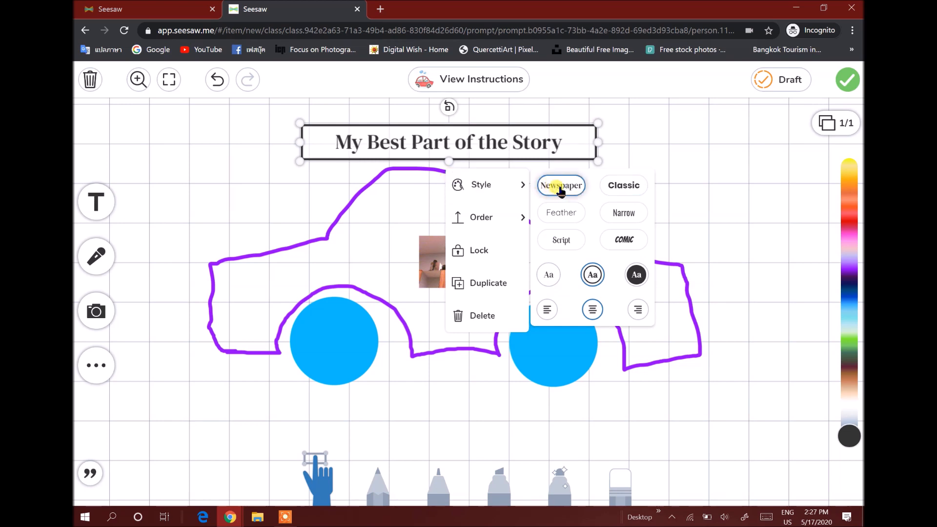
{"action": "left_click", "coordinate": [615, 215]}
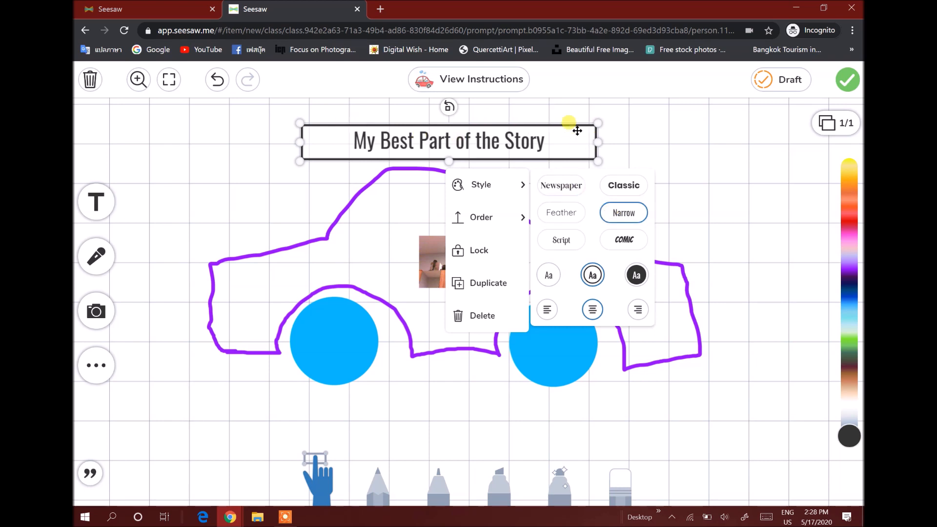
{"action": "left_click", "coordinate": [549, 276]}
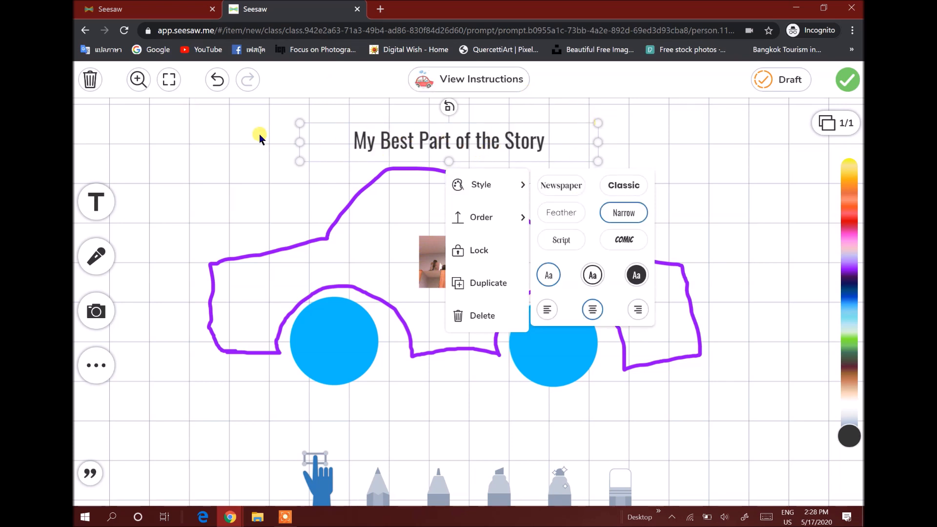
{"action": "left_click", "coordinate": [271, 174]}
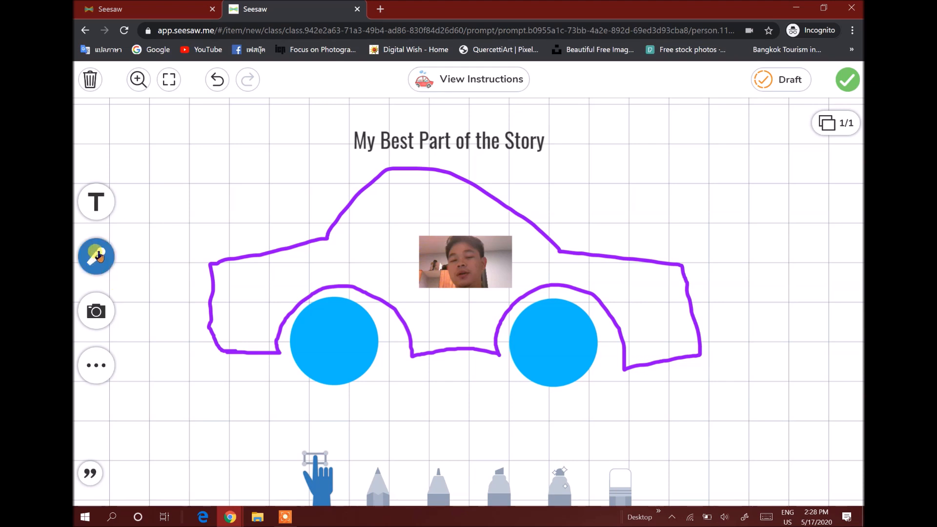
Allow microphone access and record a voice narration over the drawing, then finish the recording
{"action": "left_click", "coordinate": [100, 266]}
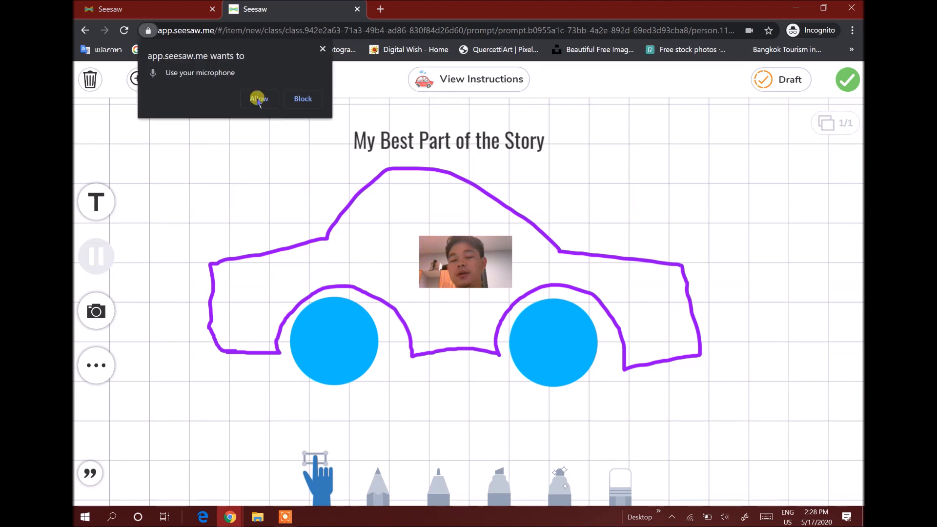
{"action": "left_click", "coordinate": [257, 99]}
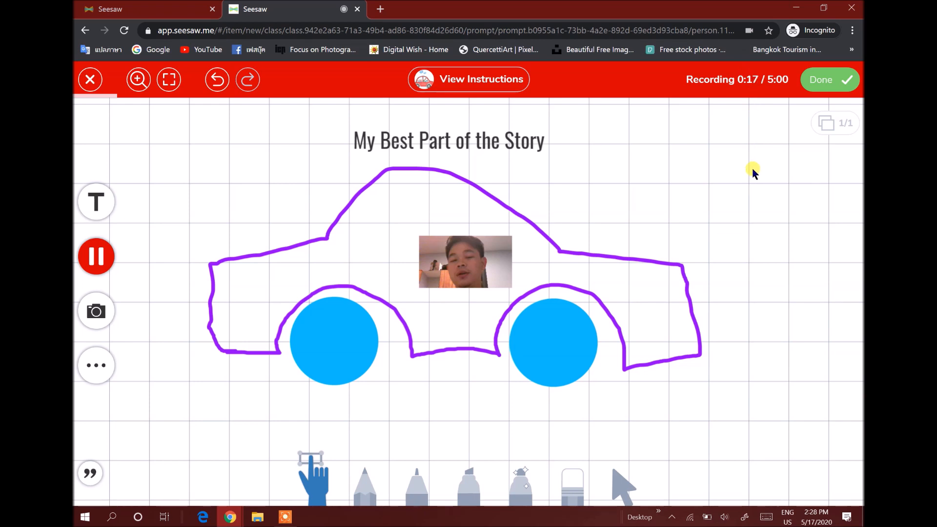
{"action": "left_click", "coordinate": [827, 87]}
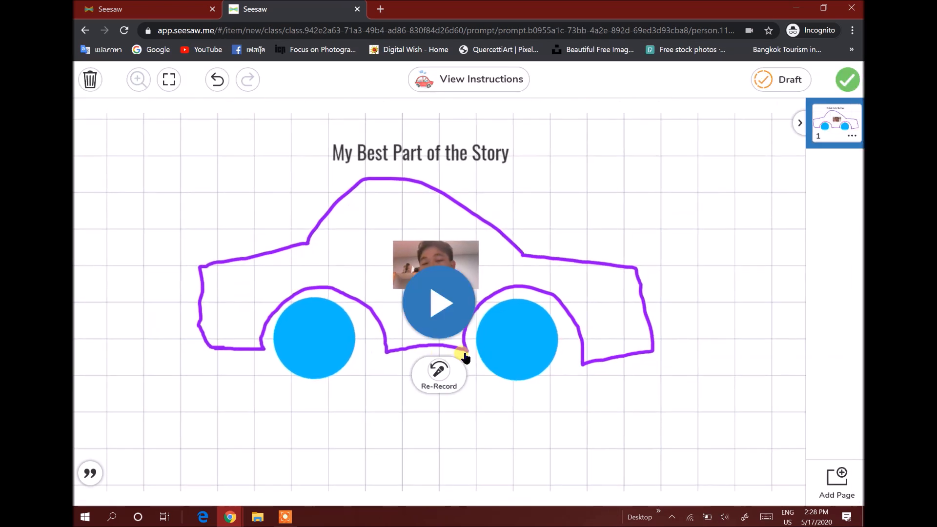
Play back the recording and save the response as a draft
{"action": "left_click", "coordinate": [434, 303]}
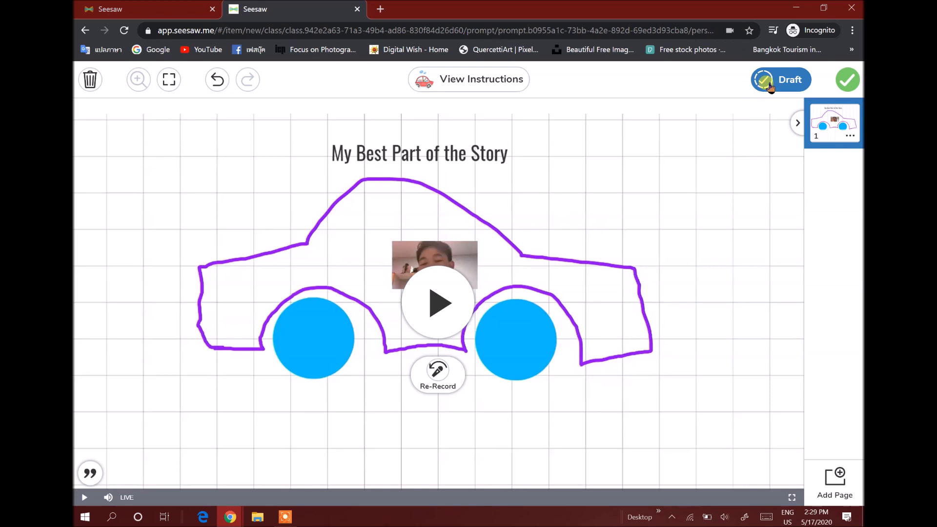
{"action": "left_click", "coordinate": [770, 86]}
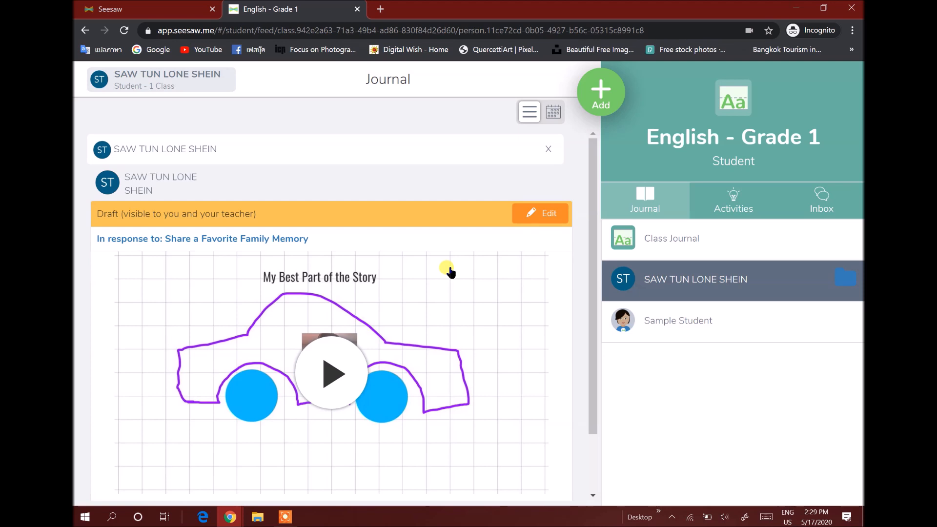
Reopen the draft for editing and add the caption 'My first Seesaw Project'
{"action": "left_click", "coordinate": [532, 217]}
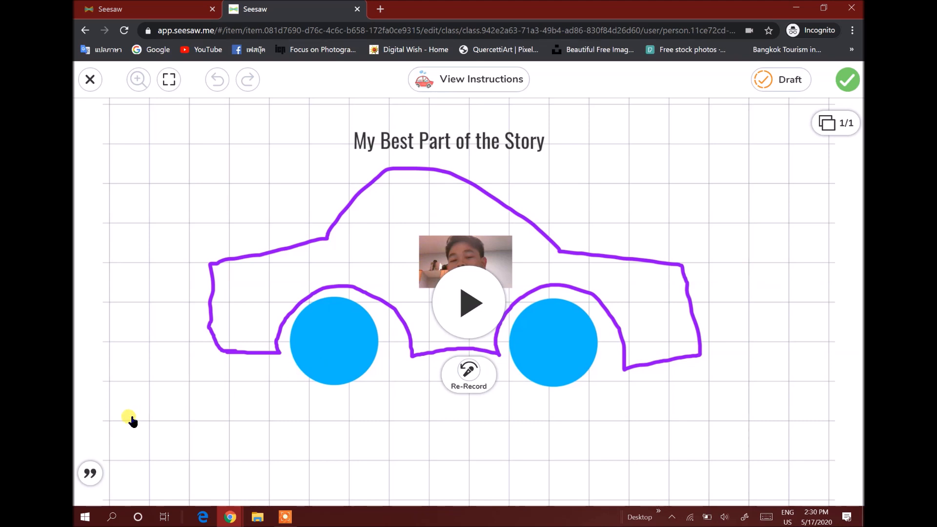
{"action": "left_click", "coordinate": [90, 473]}
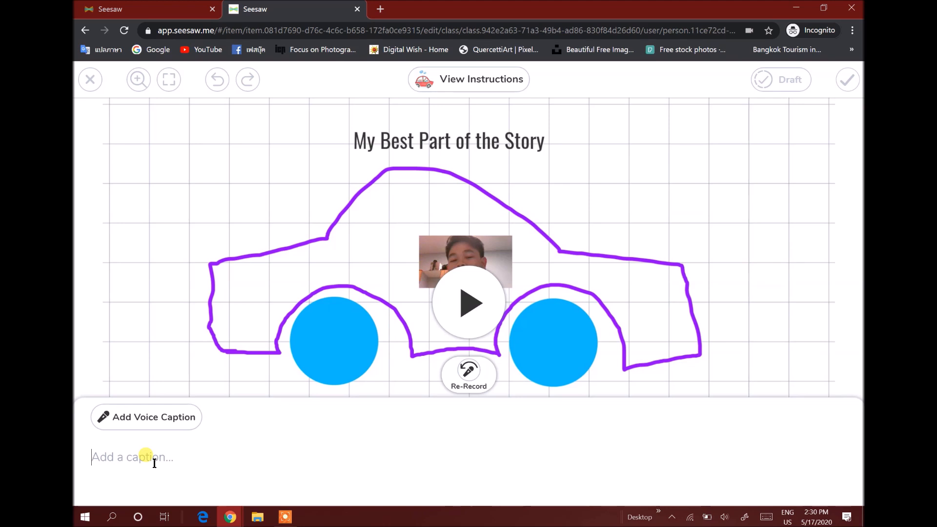
{"action": "type", "text": "My first Seesaw Project"}
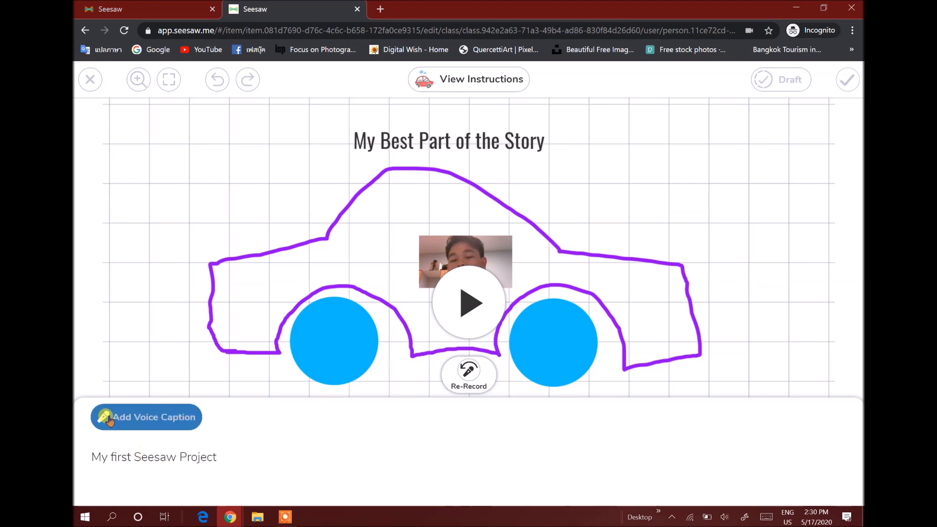
Record a short voice caption, close the caption panel, and submit the finished response
{"action": "left_click", "coordinate": [143, 422]}
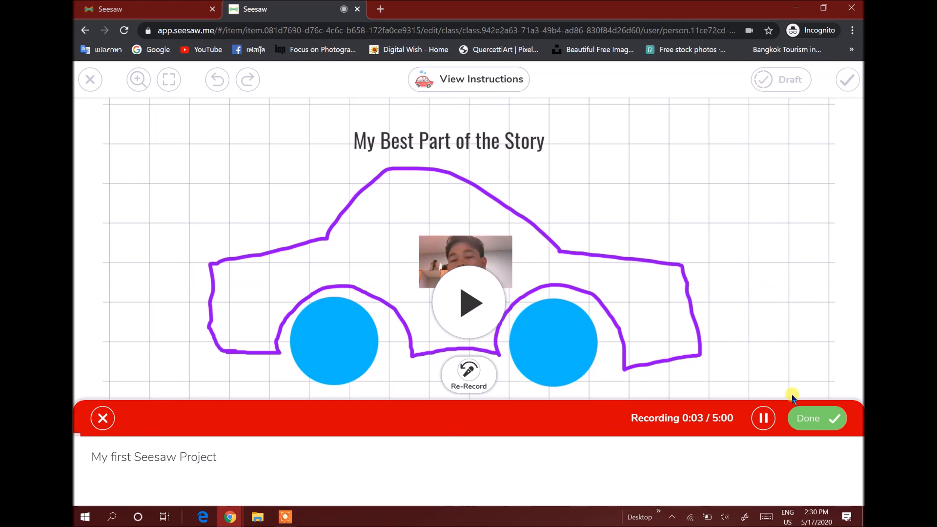
{"action": "left_click", "coordinate": [806, 417]}
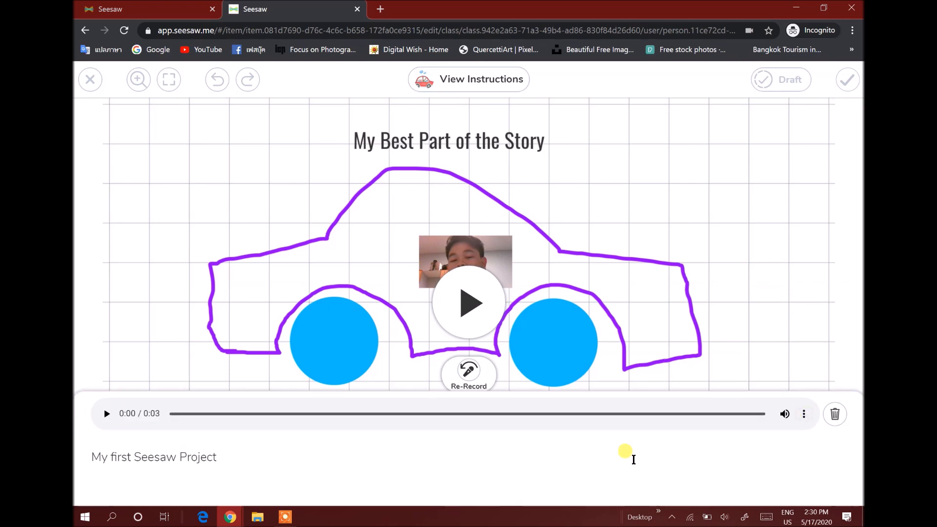
{"action": "left_click", "coordinate": [781, 263]}
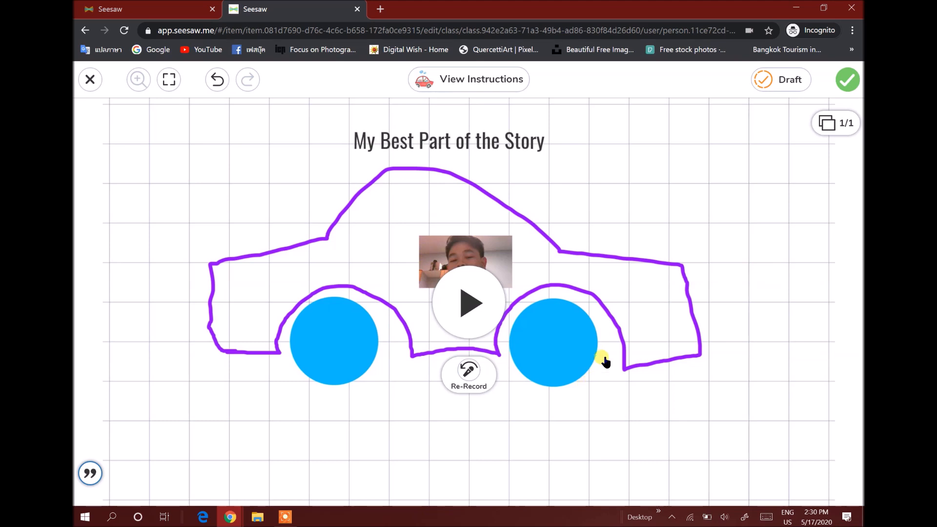
{"action": "left_click", "coordinate": [847, 90]}
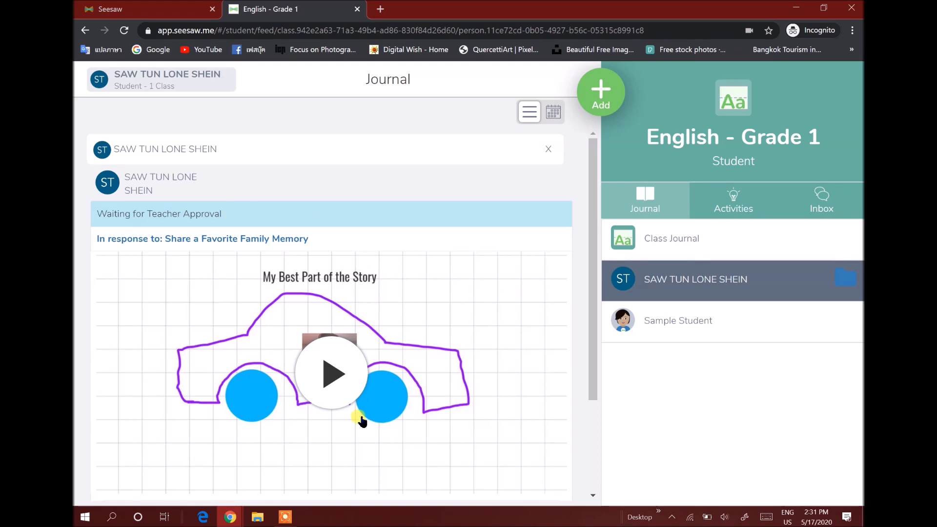
Review the submitted post in the journal and check the class Activities for pending responses
{"action": "scroll", "coordinate": [359, 418], "scroll_direction": "down", "scroll_amount": 3}
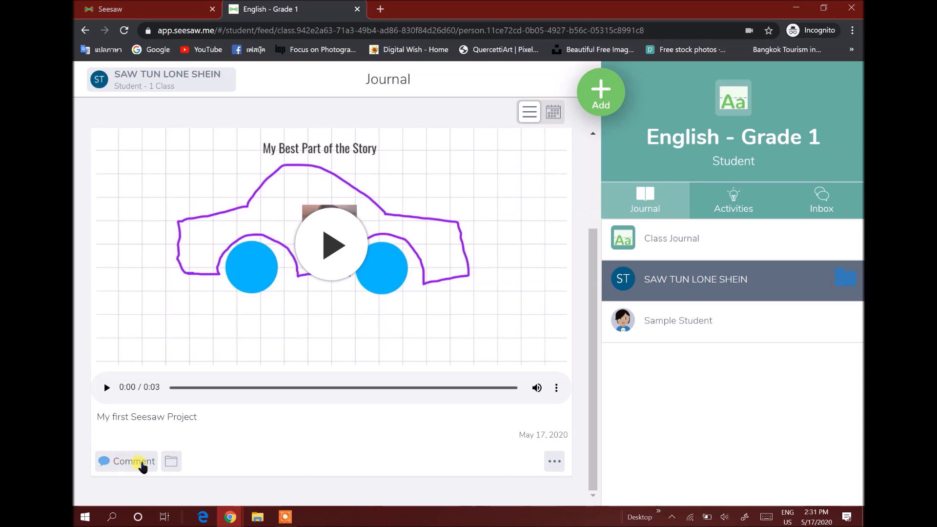
{"action": "scroll", "coordinate": [257, 413], "scroll_direction": "up", "scroll_amount": 3}
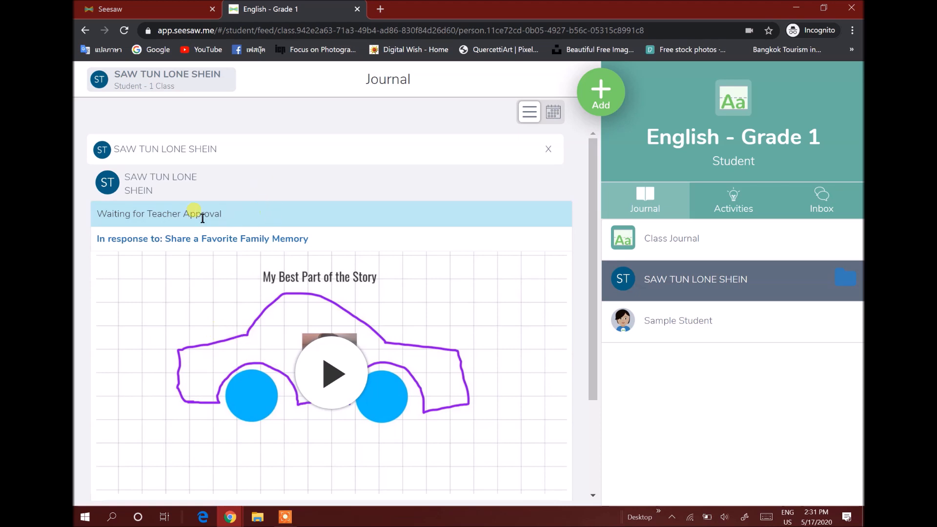
{"action": "scroll", "coordinate": [436, 309], "scroll_direction": "down", "scroll_amount": 3}
{"action": "scroll", "coordinate": [422, 326], "scroll_direction": "up", "scroll_amount": 3}
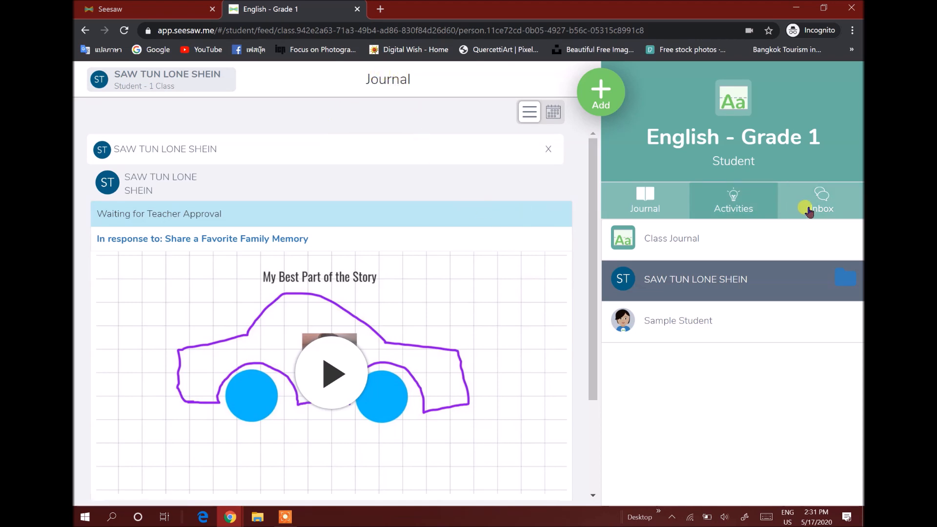
{"action": "left_click", "coordinate": [752, 209]}
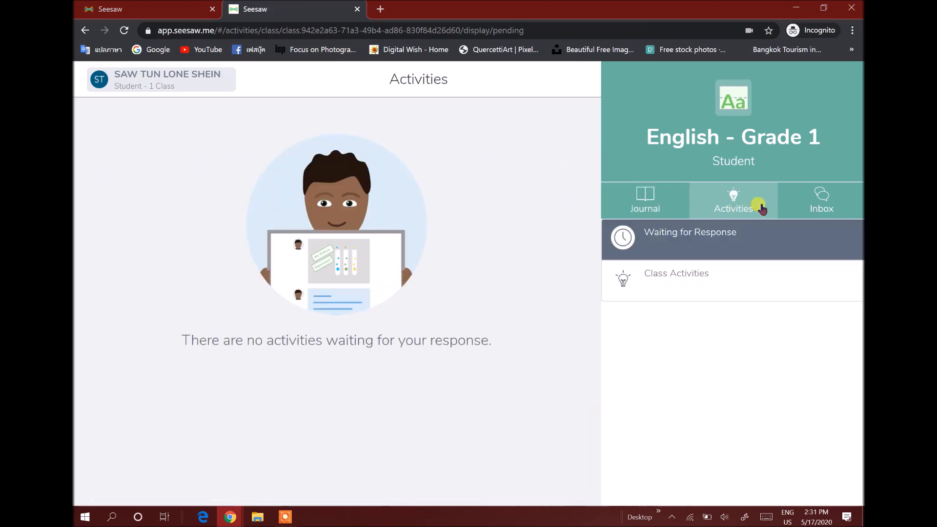
Review the Class Activities list and the Waiting for Response view
{"action": "left_click", "coordinate": [710, 283]}
{"action": "left_click", "coordinate": [707, 234]}
{"action": "left_click", "coordinate": [714, 290]}
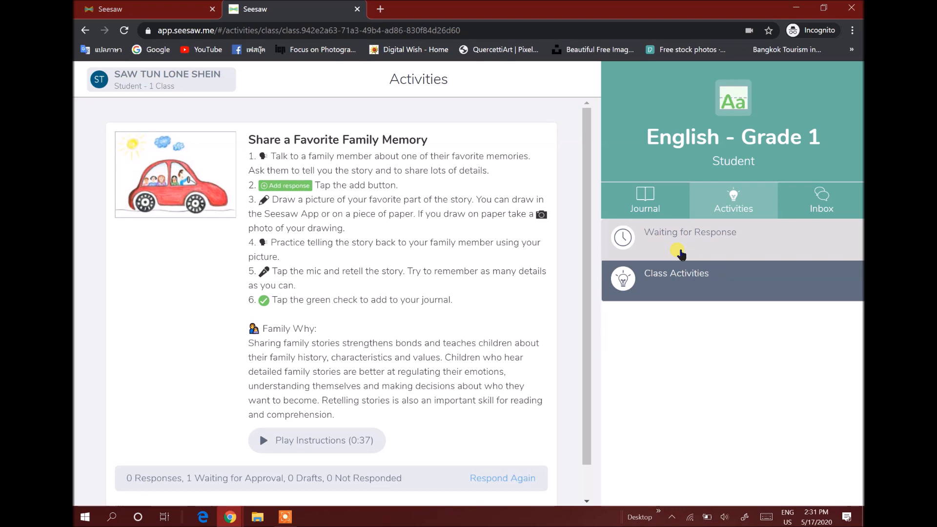
{"action": "left_click", "coordinate": [681, 253]}
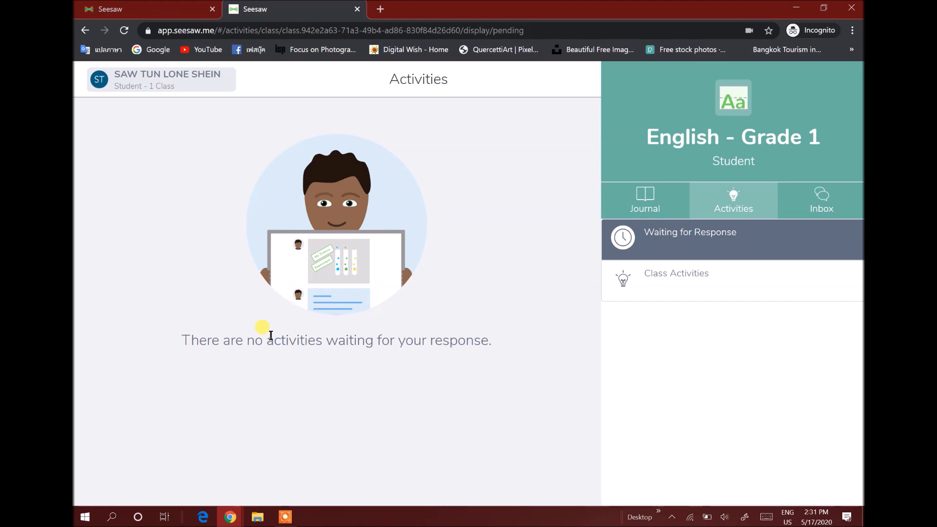
Browse the Inbox messages and notifications and return to the class Journal
{"action": "left_click", "coordinate": [821, 207]}
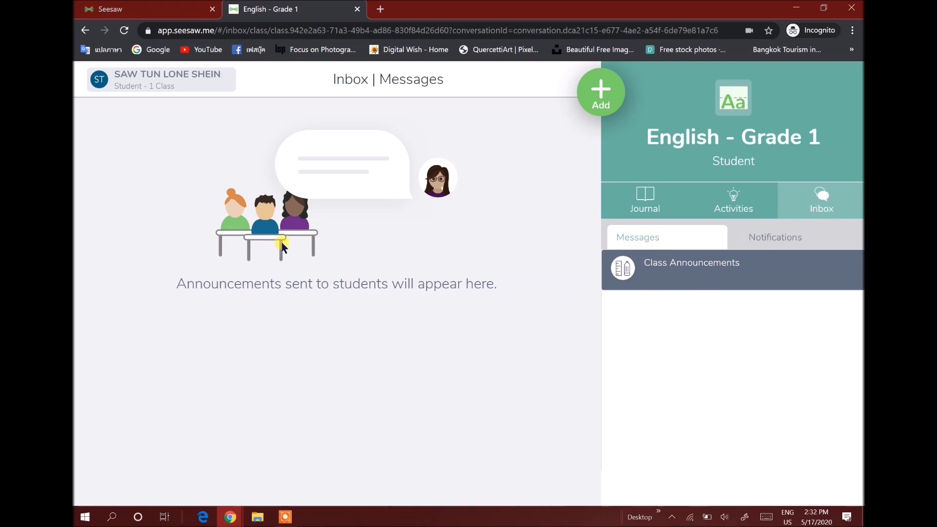
{"action": "left_click", "coordinate": [775, 239]}
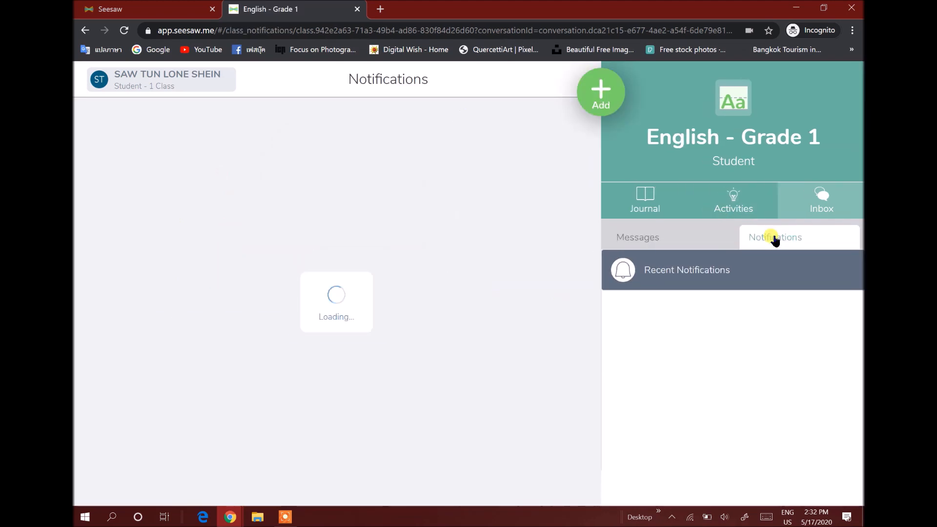
{"action": "left_click", "coordinate": [741, 205]}
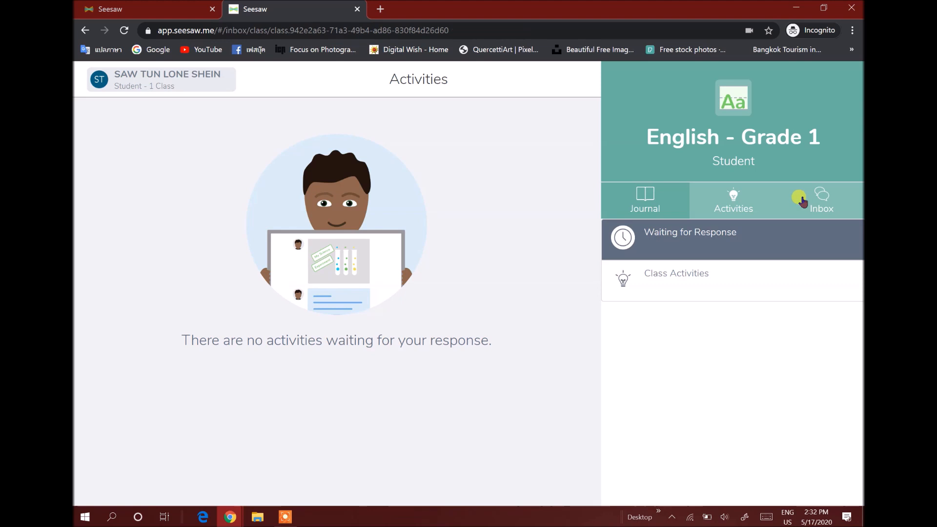
{"action": "left_click", "coordinate": [800, 199]}
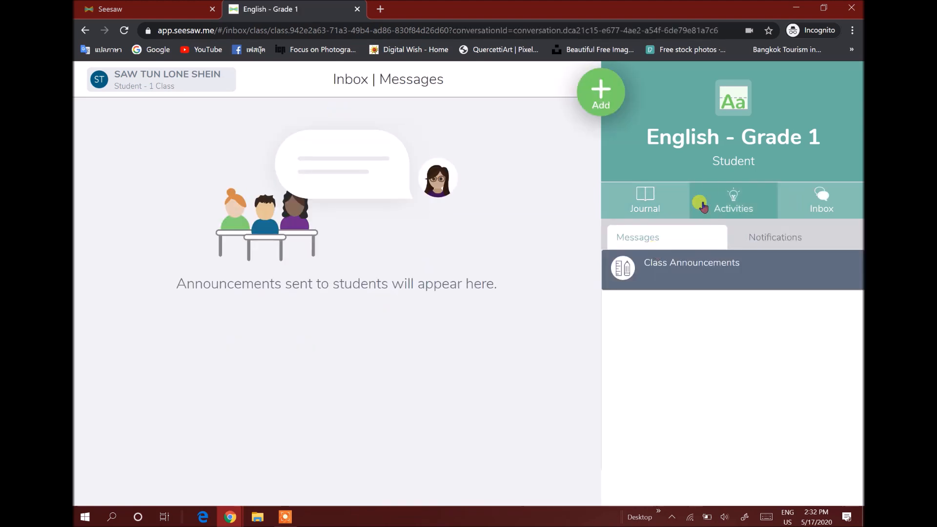
{"action": "left_click", "coordinate": [727, 205]}
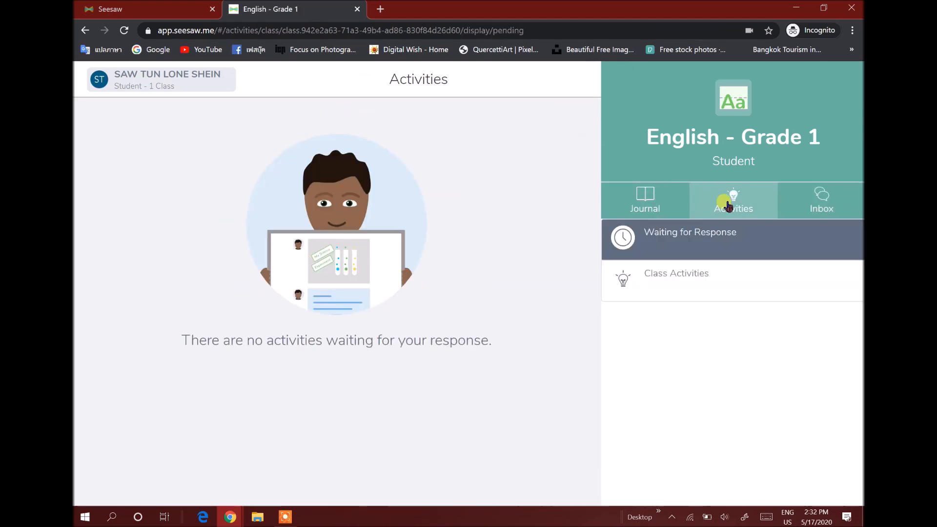
{"action": "left_click", "coordinate": [613, 194]}
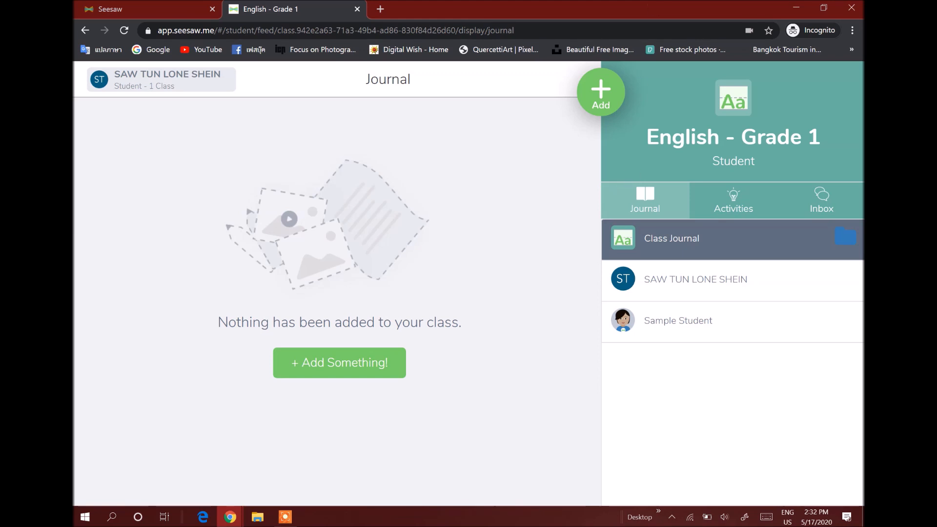
Start a new Drawing post and sketch a simple figure with a head, body and two eyes
{"action": "left_click", "coordinate": [596, 94]}
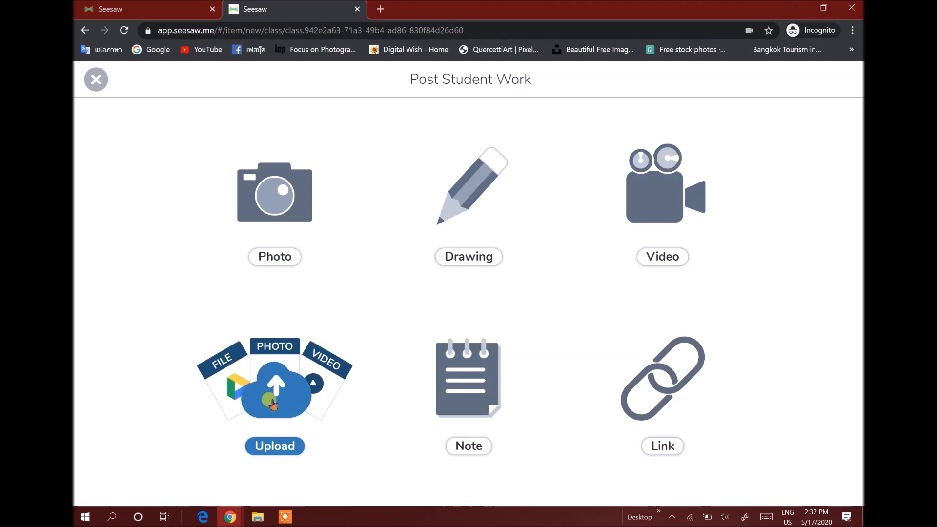
{"action": "left_click", "coordinate": [444, 388]}
{"action": "left_click", "coordinate": [96, 79]}
{"action": "left_click", "coordinate": [536, 266]}
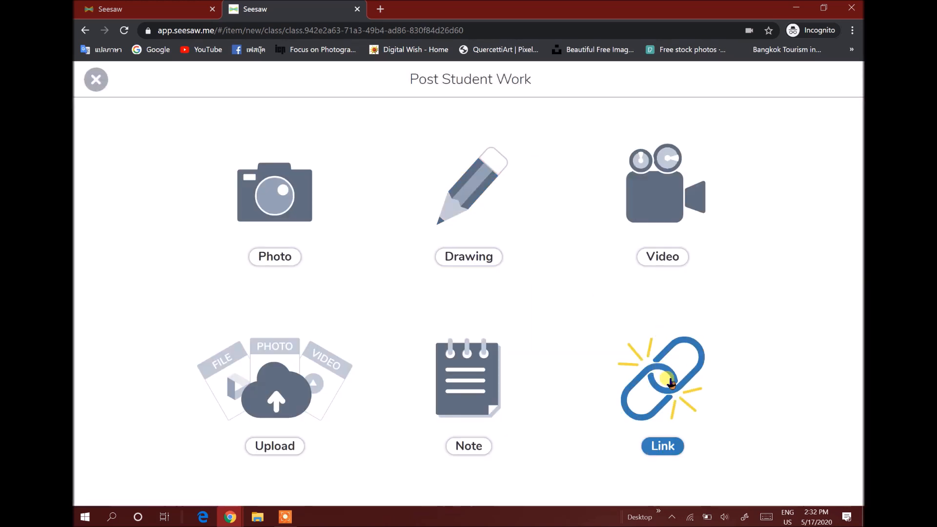
{"action": "left_click", "coordinate": [465, 211]}
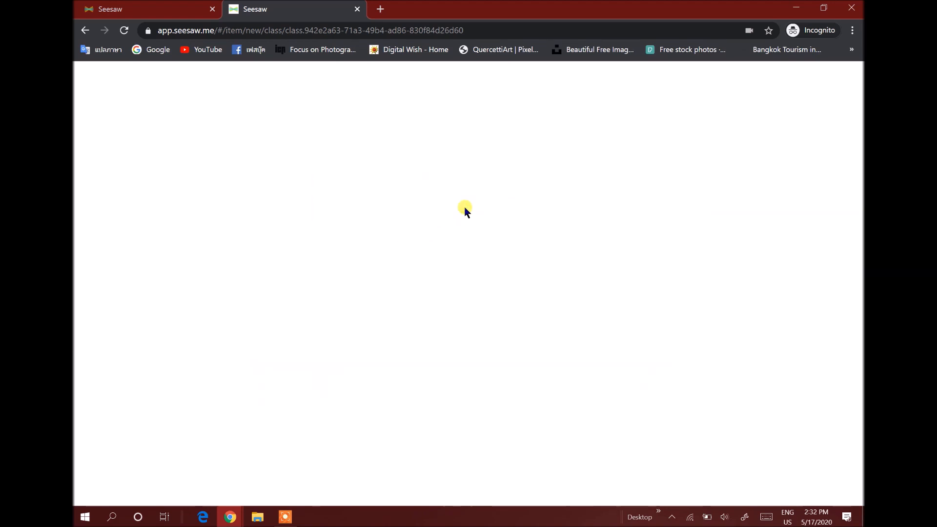
{"action": "mouse_move", "coordinate": [457, 338]}
{"action": "left_mouse_down"}
{"action": "mouse_move", "coordinate": [393, 265]}
{"action": "mouse_move", "coordinate": [488, 213]}
{"action": "left_mouse_up"}
{"action": "mouse_move", "coordinate": [507, 264]}
{"action": "left_mouse_down"}
{"action": "mouse_move", "coordinate": [443, 328]}
{"action": "mouse_move", "coordinate": [372, 328]}
{"action": "mouse_move", "coordinate": [361, 396]}
{"action": "left_mouse_up"}
{"action": "left_click_drag", "start_coordinate": [483, 290], "coordinate": [525, 383]}
{"action": "mouse_move", "coordinate": [347, 392]}
{"action": "left_mouse_down"}
{"action": "mouse_move", "coordinate": [485, 418]}
{"action": "mouse_move", "coordinate": [529, 381]}
{"action": "left_mouse_up"}
{"action": "left_click_drag", "start_coordinate": [430, 248], "coordinate": [411, 253]}
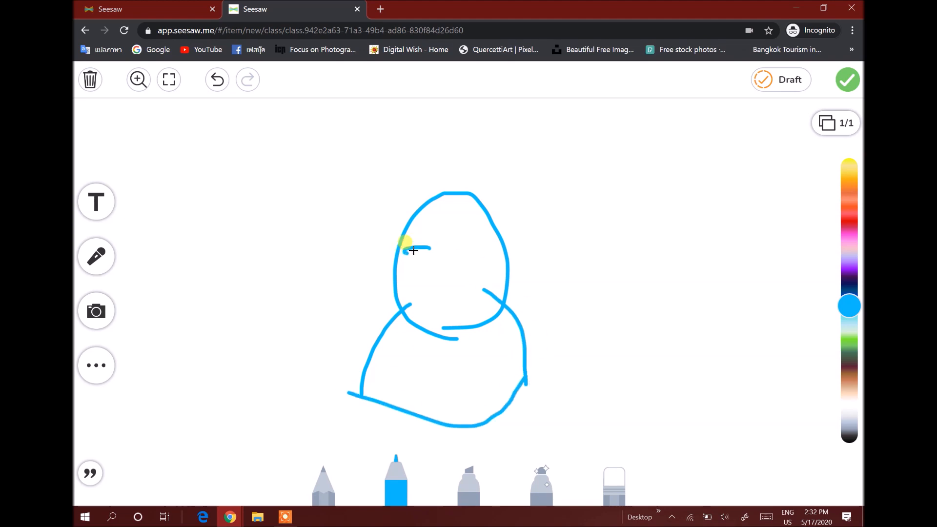
{"action": "mouse_move", "coordinate": [468, 250]}
{"action": "left_mouse_down"}
{"action": "mouse_move", "coordinate": [475, 246]}
{"action": "mouse_move", "coordinate": [399, 251]}
{"action": "left_mouse_up"}
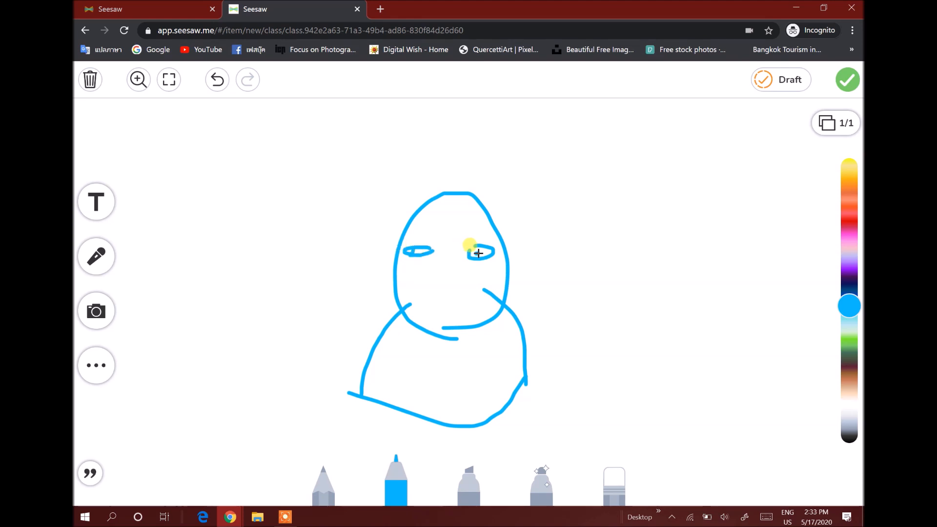
Submit the drawing to the journal and scroll through the posted work
{"action": "left_click", "coordinate": [847, 79]}
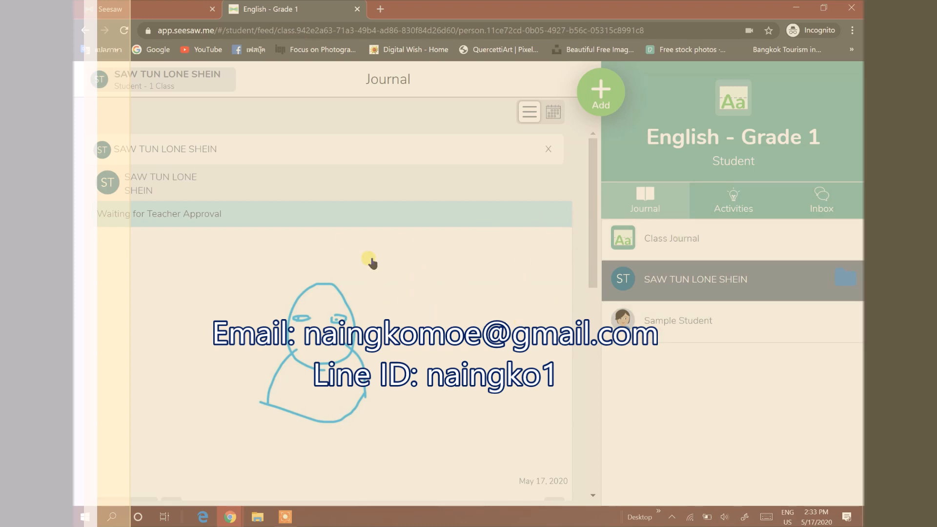
{"action": "scroll", "coordinate": [371, 262], "scroll_direction": "down", "scroll_amount": 10}
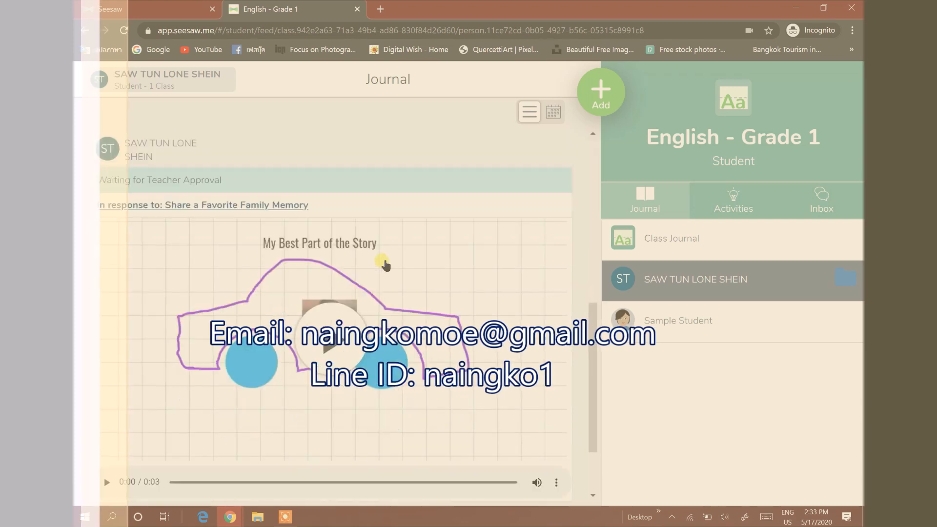